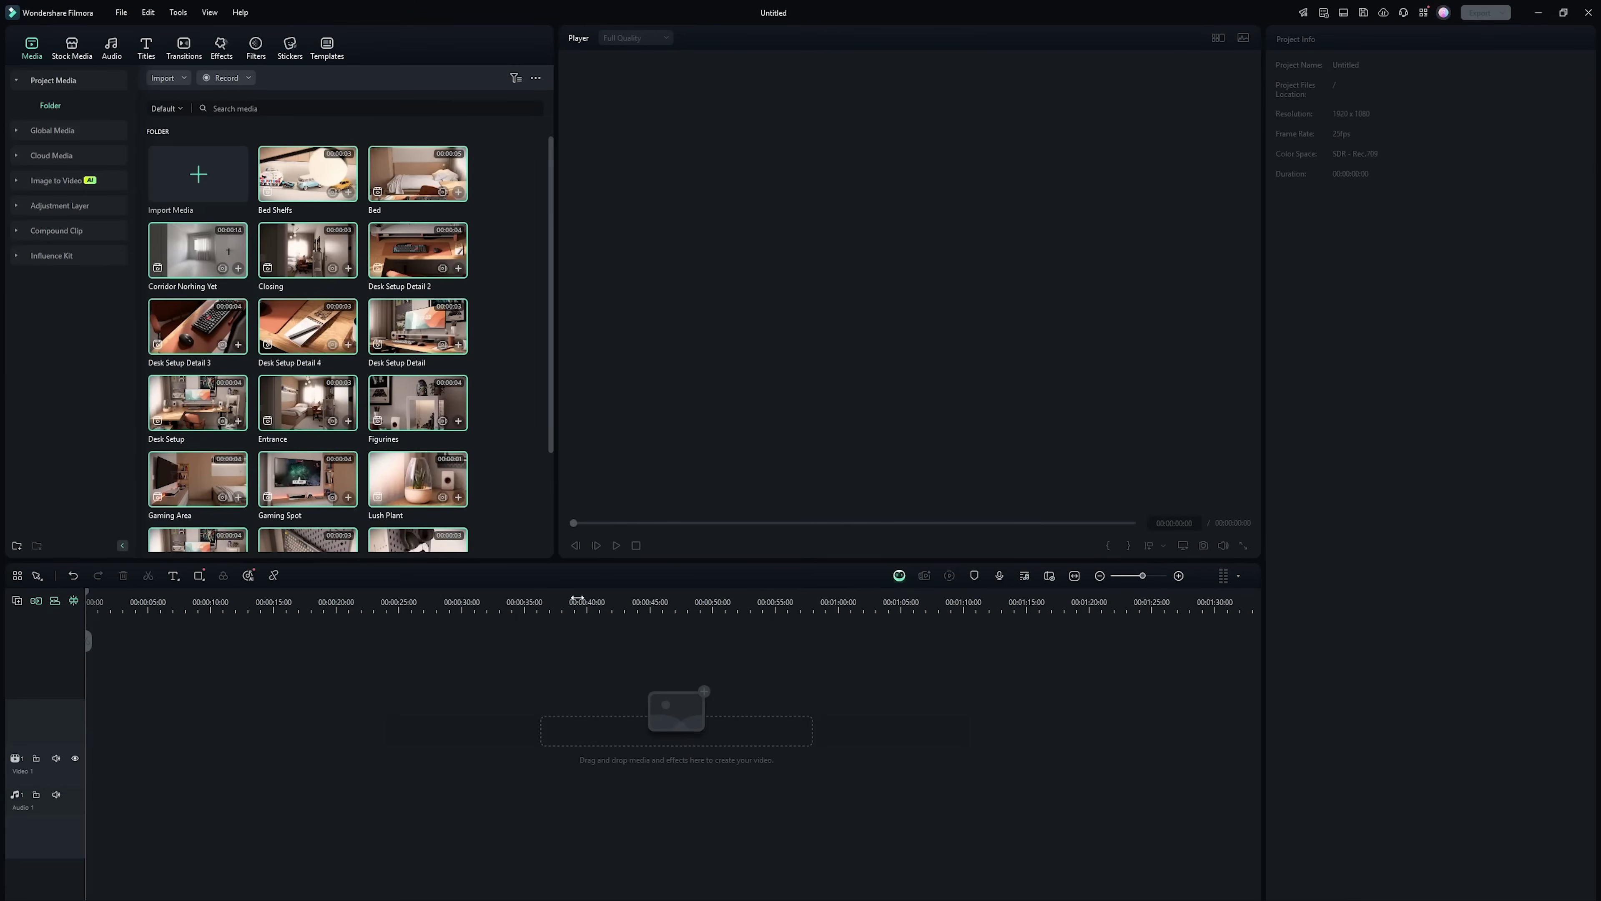
# - Add the room clips to the timeline and match the project to 3840 x 2160 25fps
pyautogui.moveTo(407, 405); pyautogui.dragTo(352, 727)
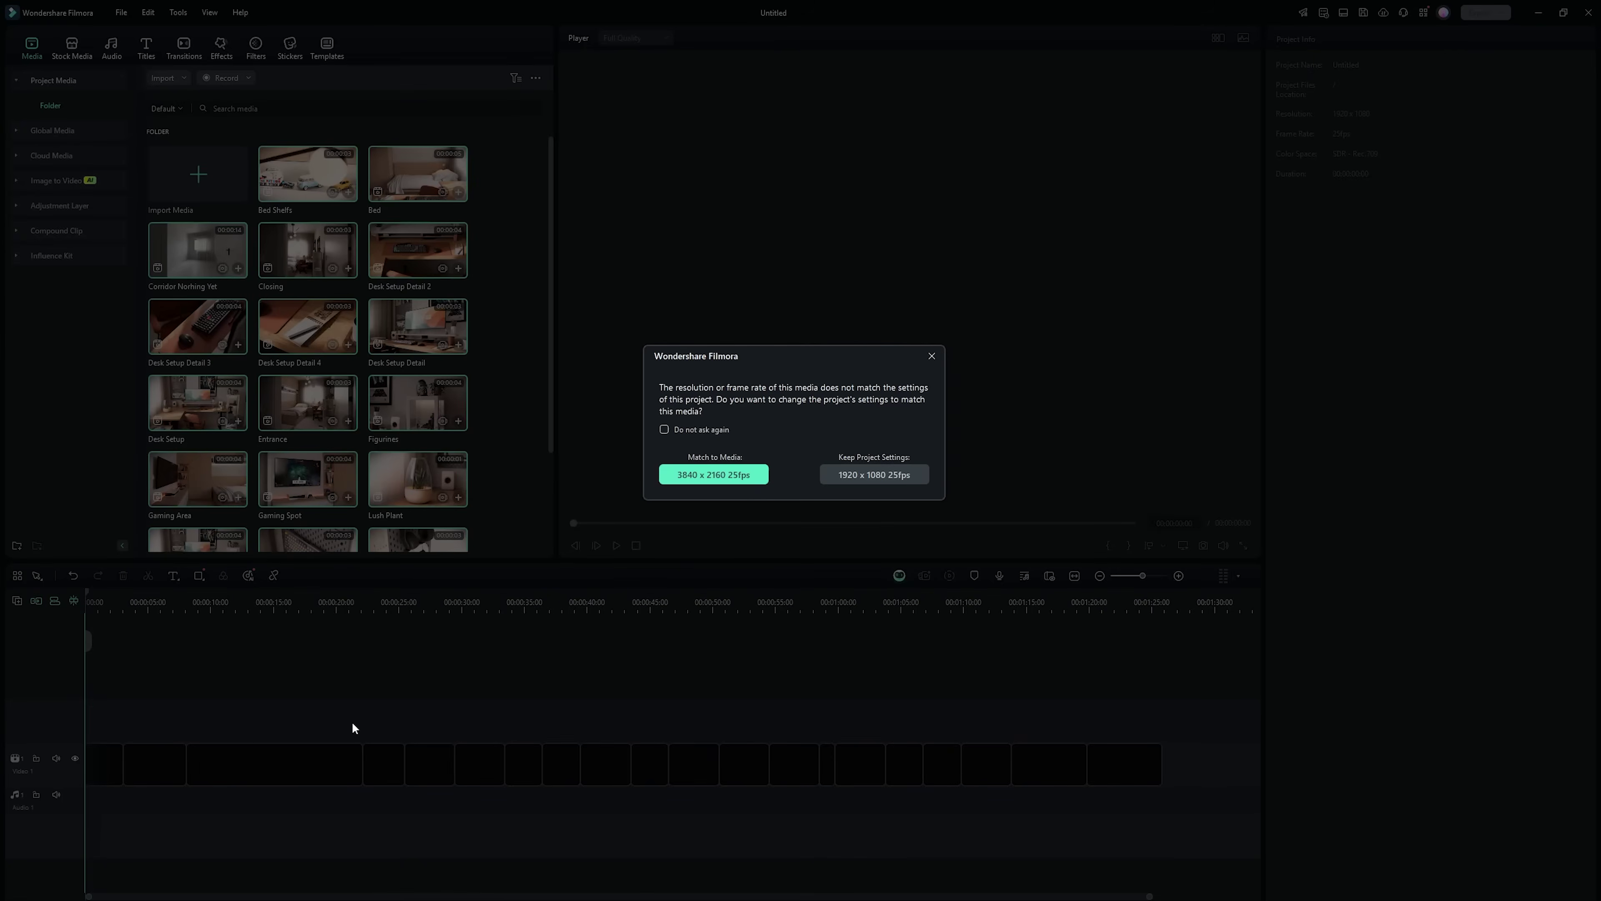
pyautogui.click(755, 477)
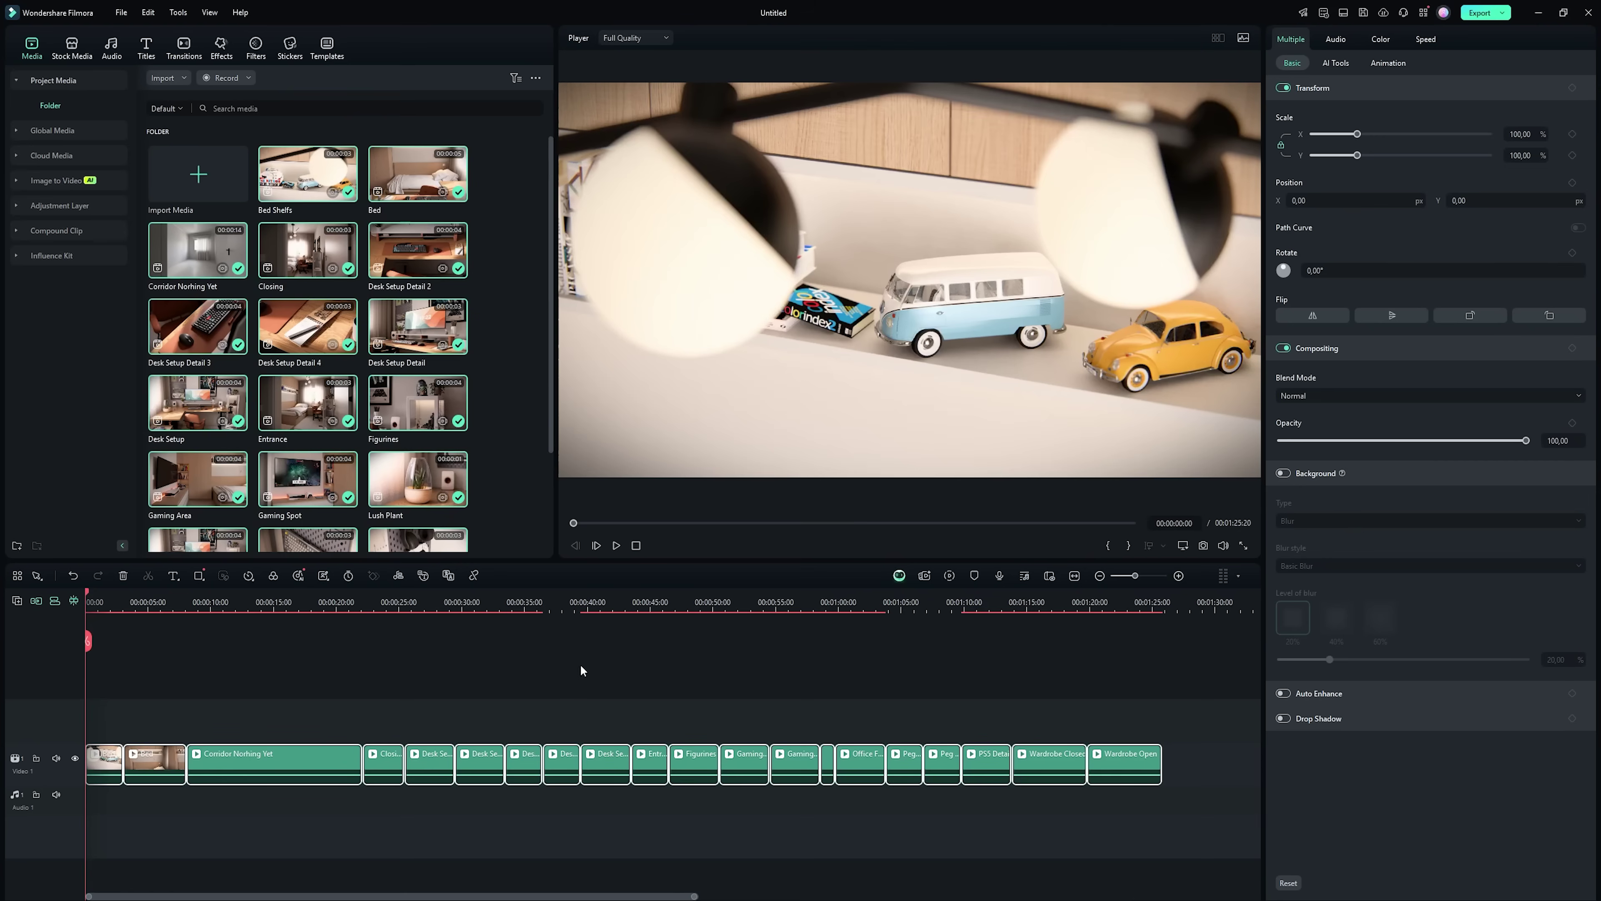
pyautogui.click(108, 609)
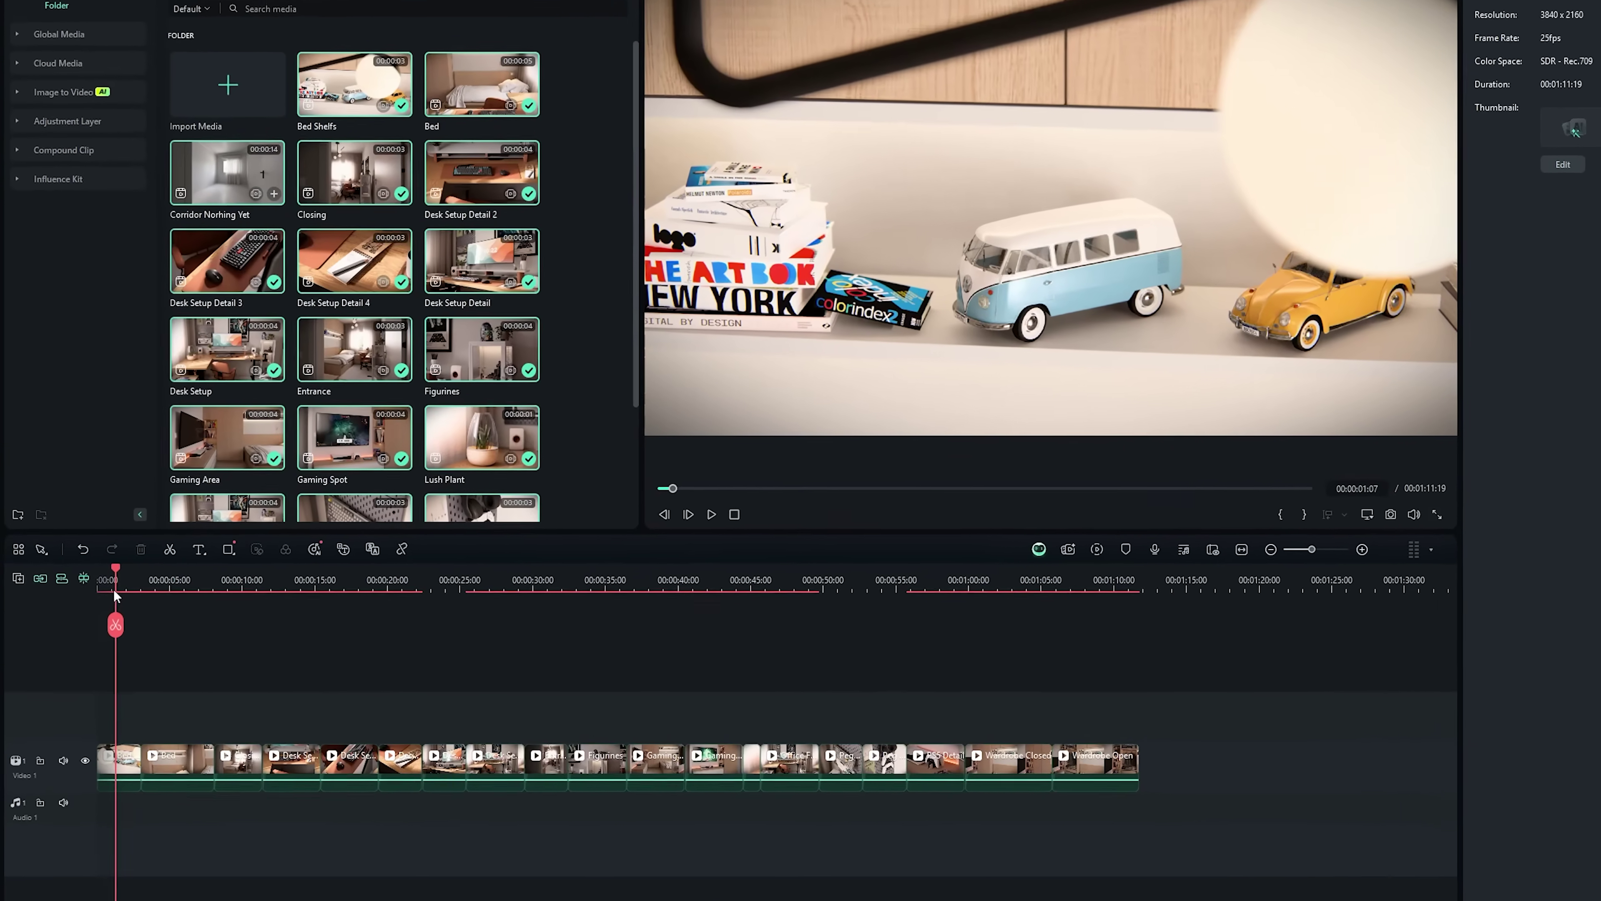
# - Delete the Bed clip from the timeline
pyautogui.moveTo(115, 590); pyautogui.dragTo(168, 593)
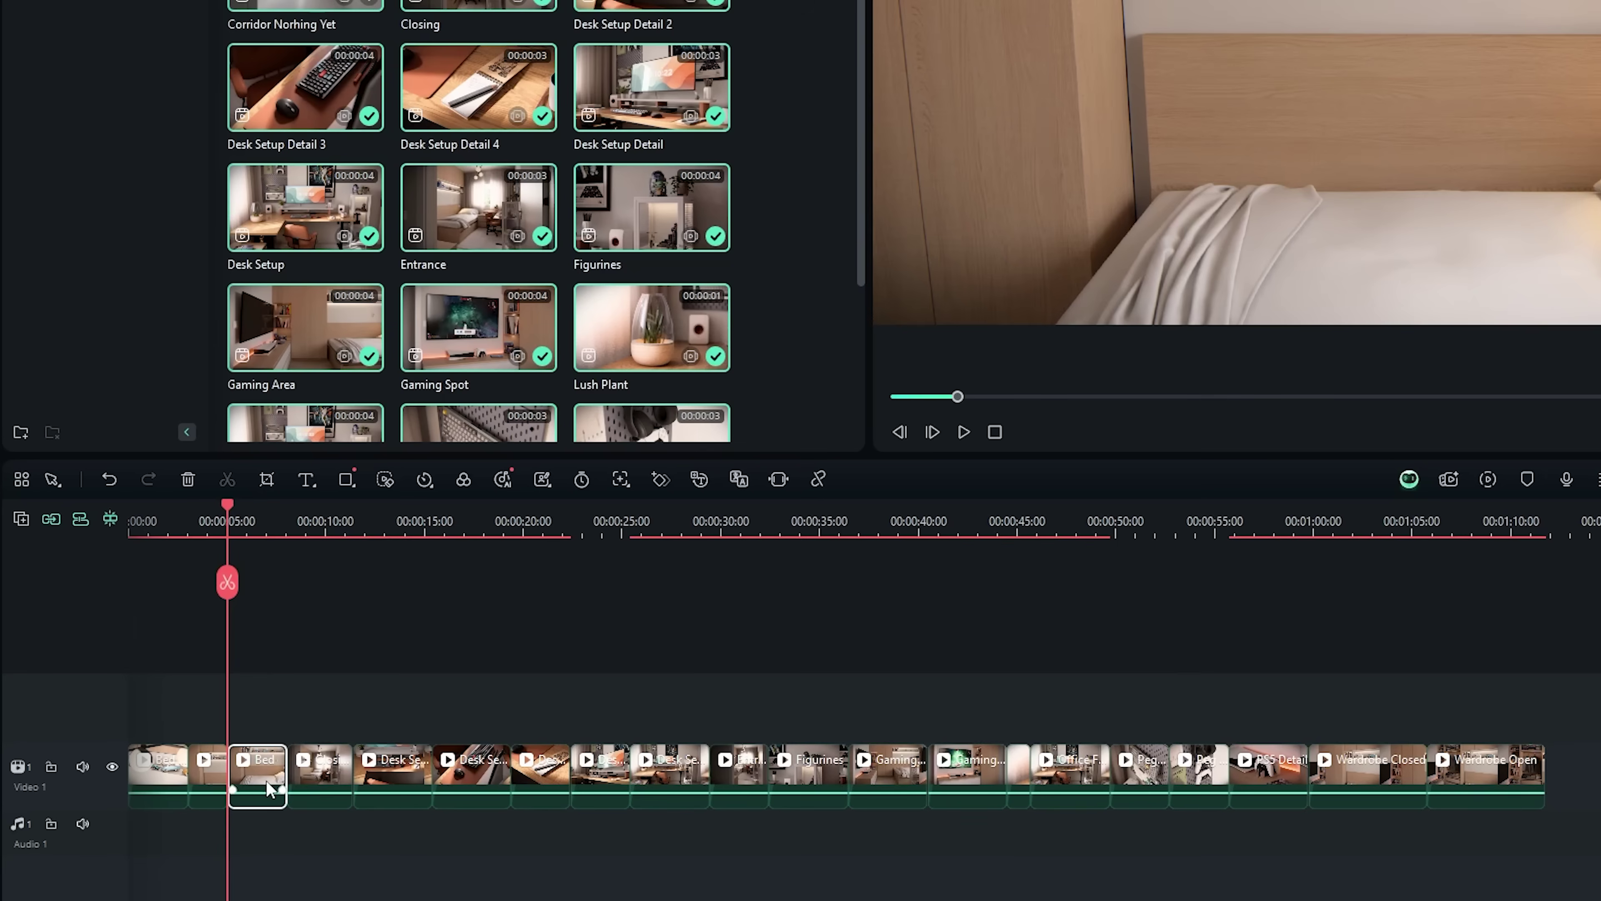
pyautogui.press('Delete')
pyautogui.moveTo(226, 531); pyautogui.dragTo(268, 538)
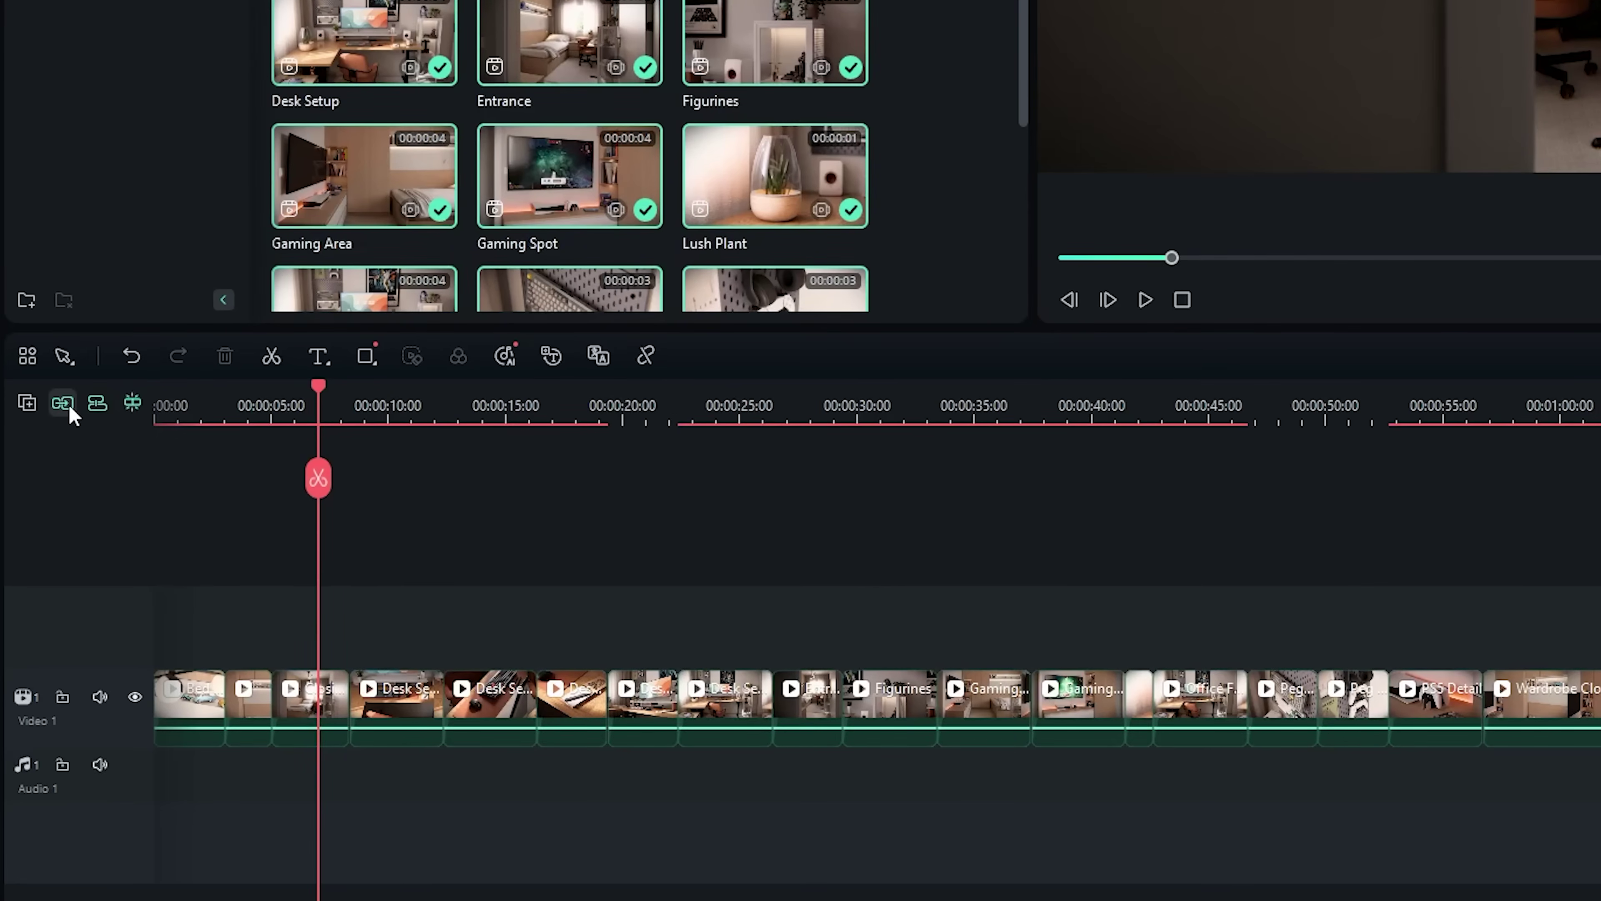
# - Turn off magnetic track and delete a Desk Setup clip moved to Video 2, leaving a gap
pyautogui.click(68, 405)
pyautogui.moveTo(419, 727); pyautogui.dragTo(389, 684)
pyautogui.press('Delete')
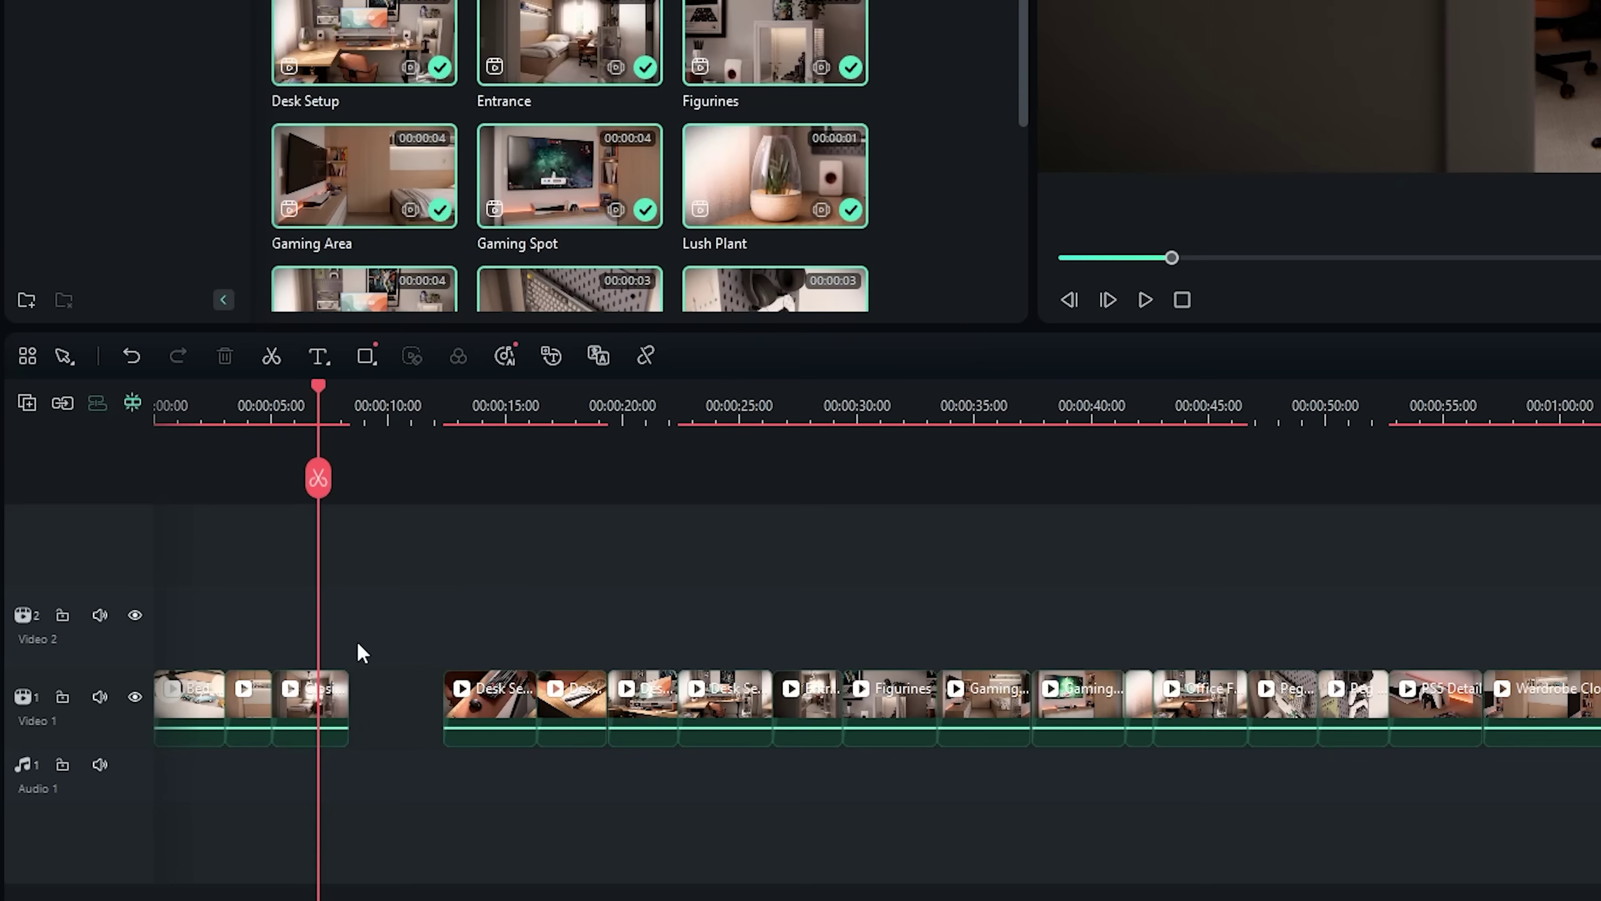
pyautogui.moveTo(313, 441)
pyautogui.mouseDown()
pyautogui.moveTo(376, 442)
pyautogui.moveTo(311, 442)
pyautogui.mouseUp()
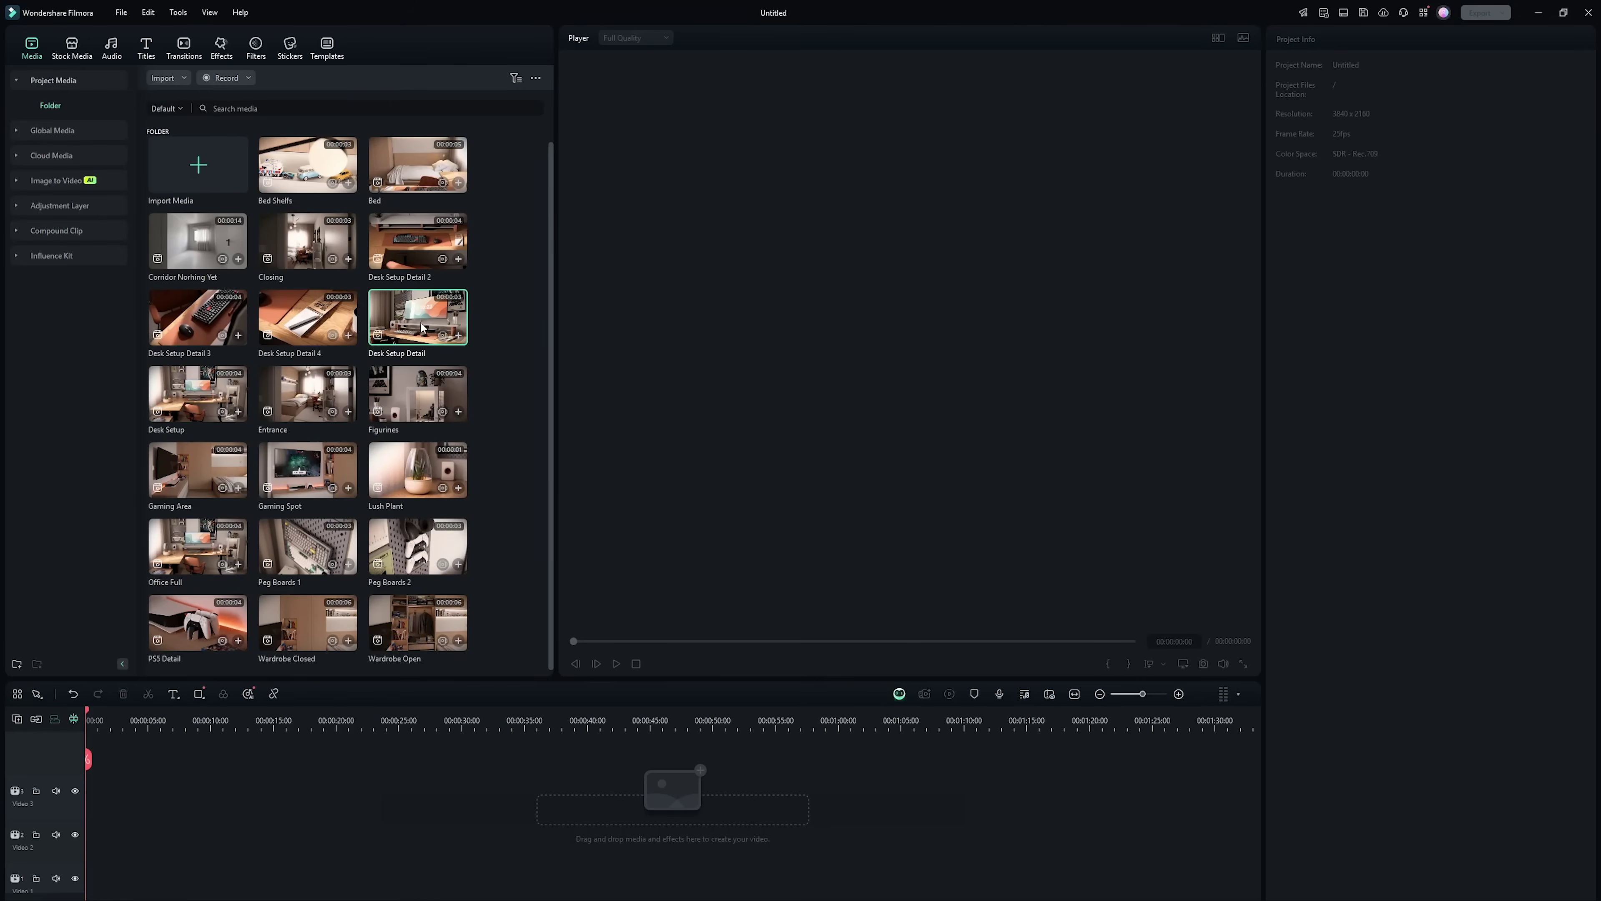
# - Place the Desk Setup Detail clip on the timeline, matching the project to 1920 x 1080 25fps
pyautogui.moveTo(546, 520); pyautogui.dragTo(213, 787)
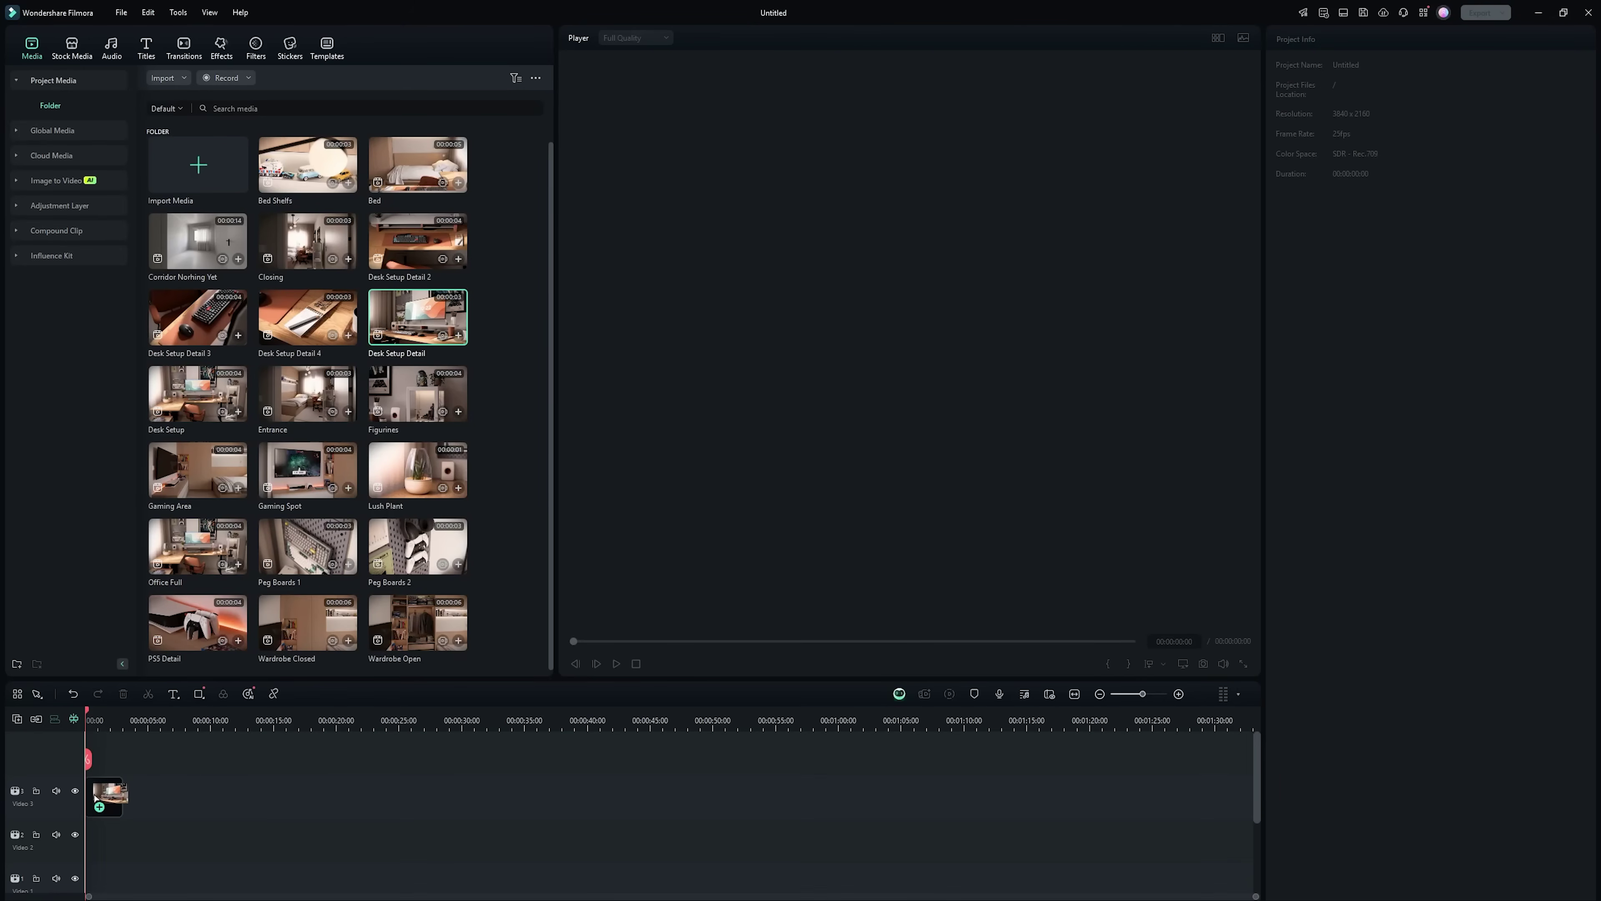
pyautogui.moveTo(95, 798); pyautogui.dragTo(133, 799)
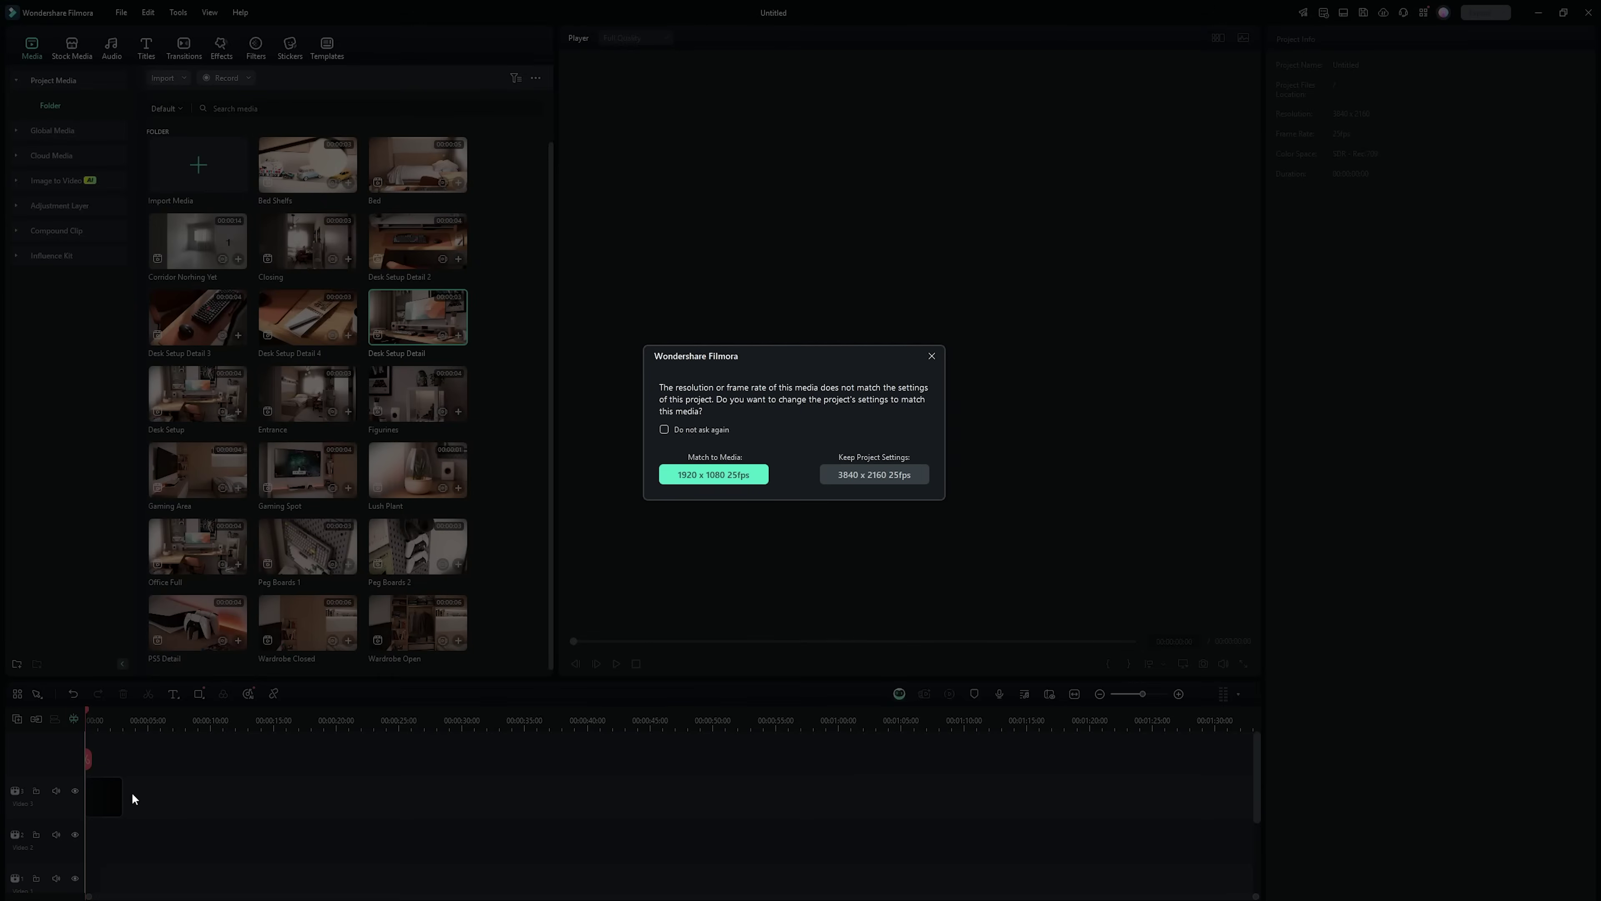
pyautogui.click(711, 476)
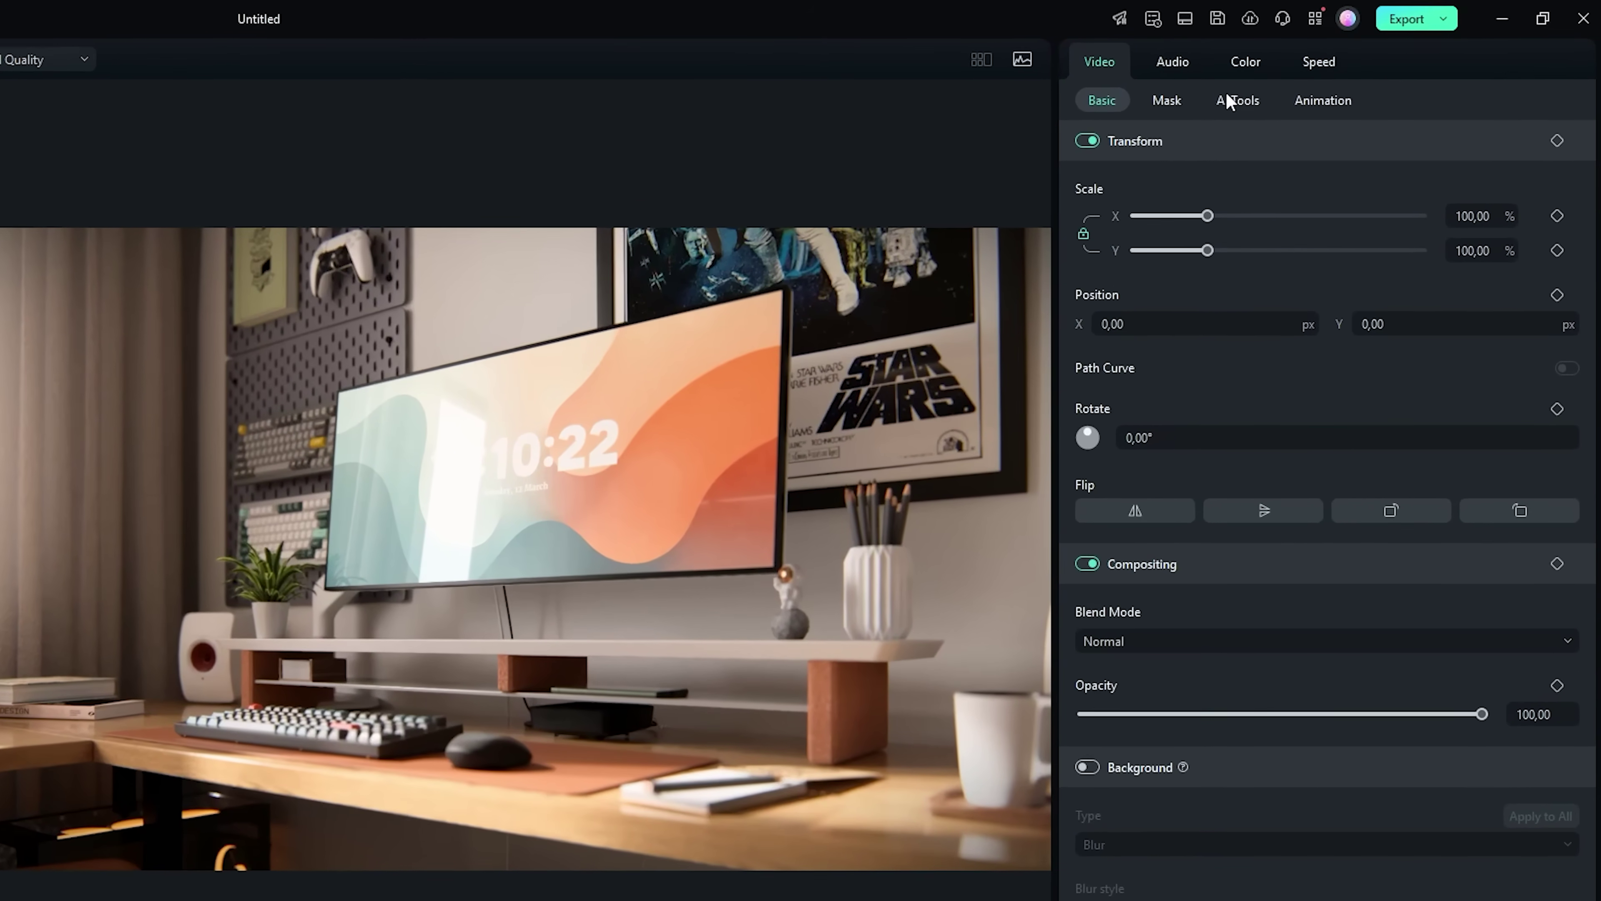
pyautogui.click(1300, 82)
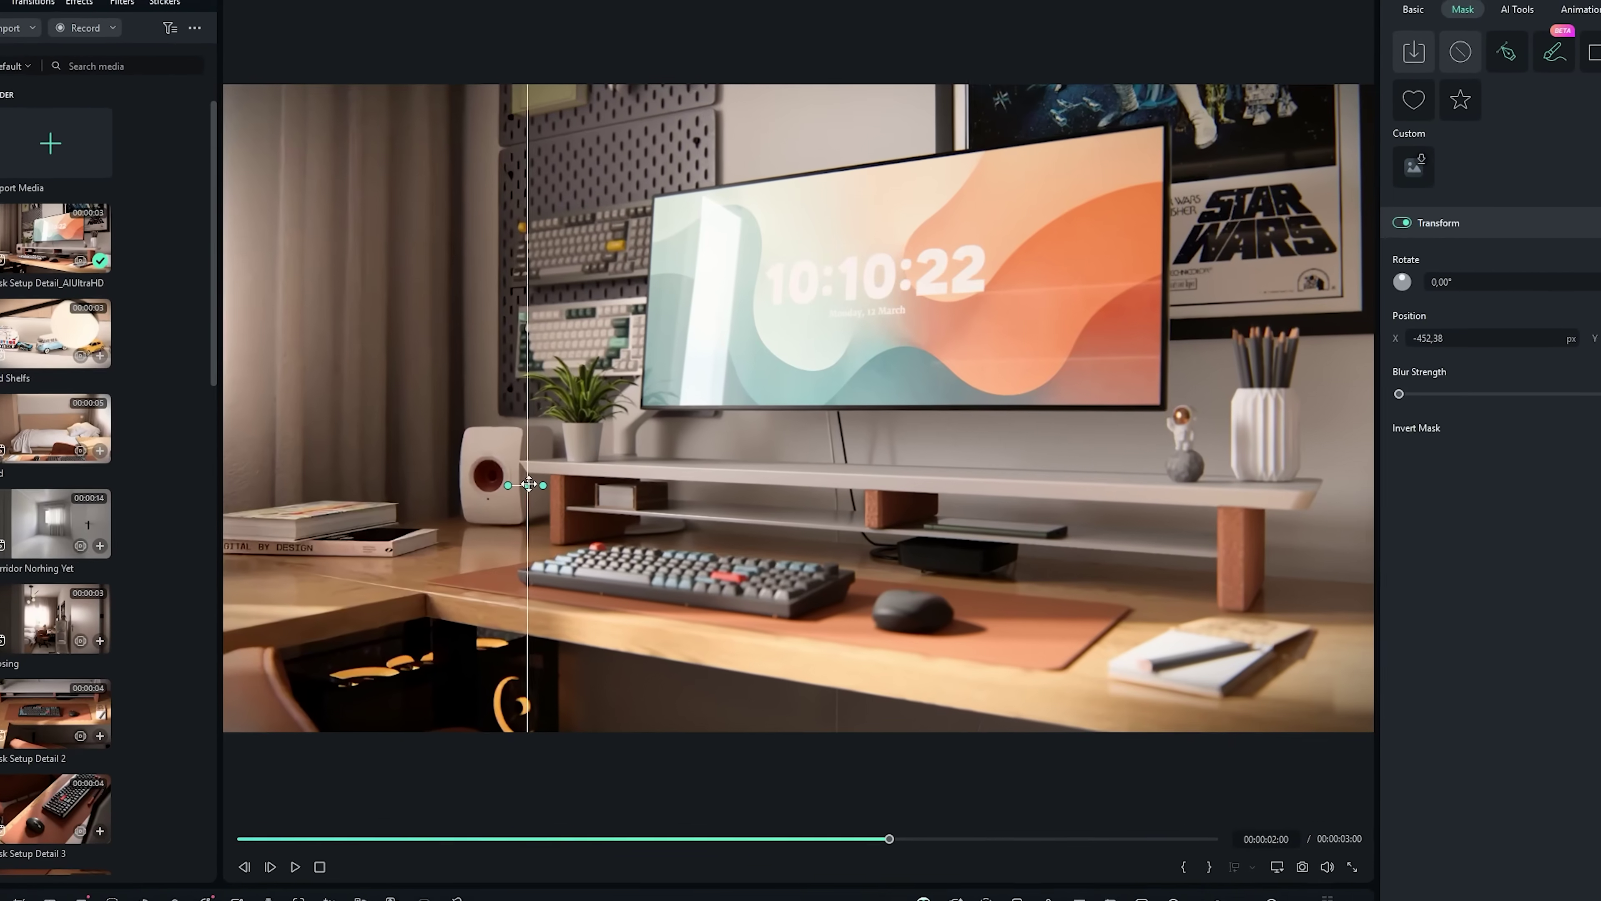
# - Drag the line mask across the player to animate the desk-shot reveal
pyautogui.moveTo(580, 444); pyautogui.dragTo(642, 452)
pyautogui.moveTo(563, 536); pyautogui.dragTo(616, 541)
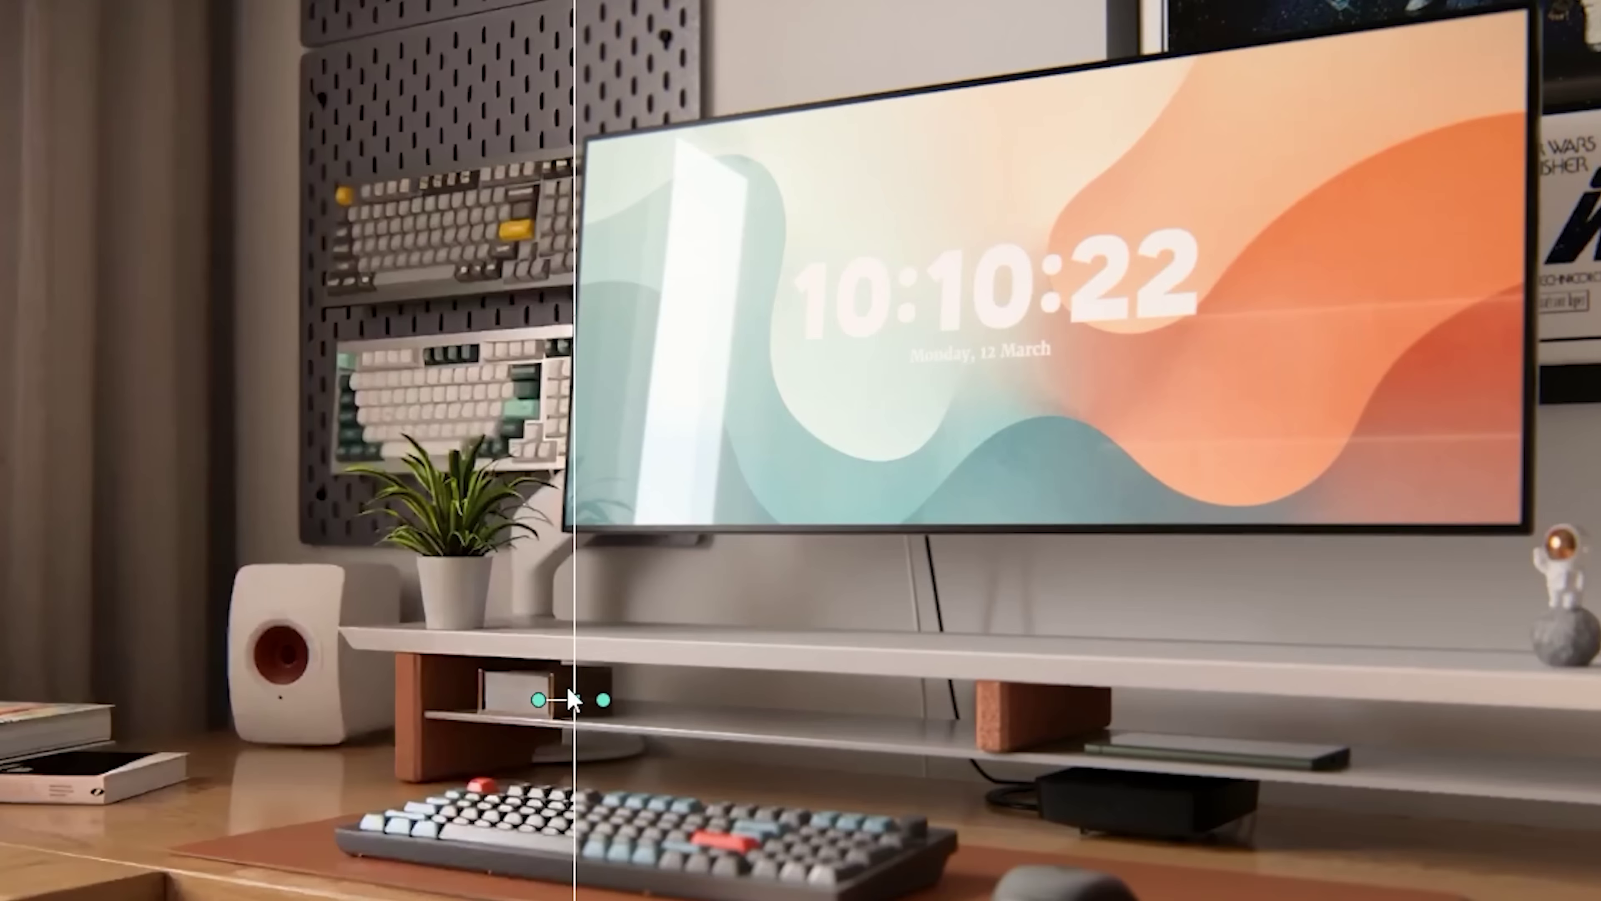
pyautogui.moveTo(573, 699); pyautogui.dragTo(1532, 777)
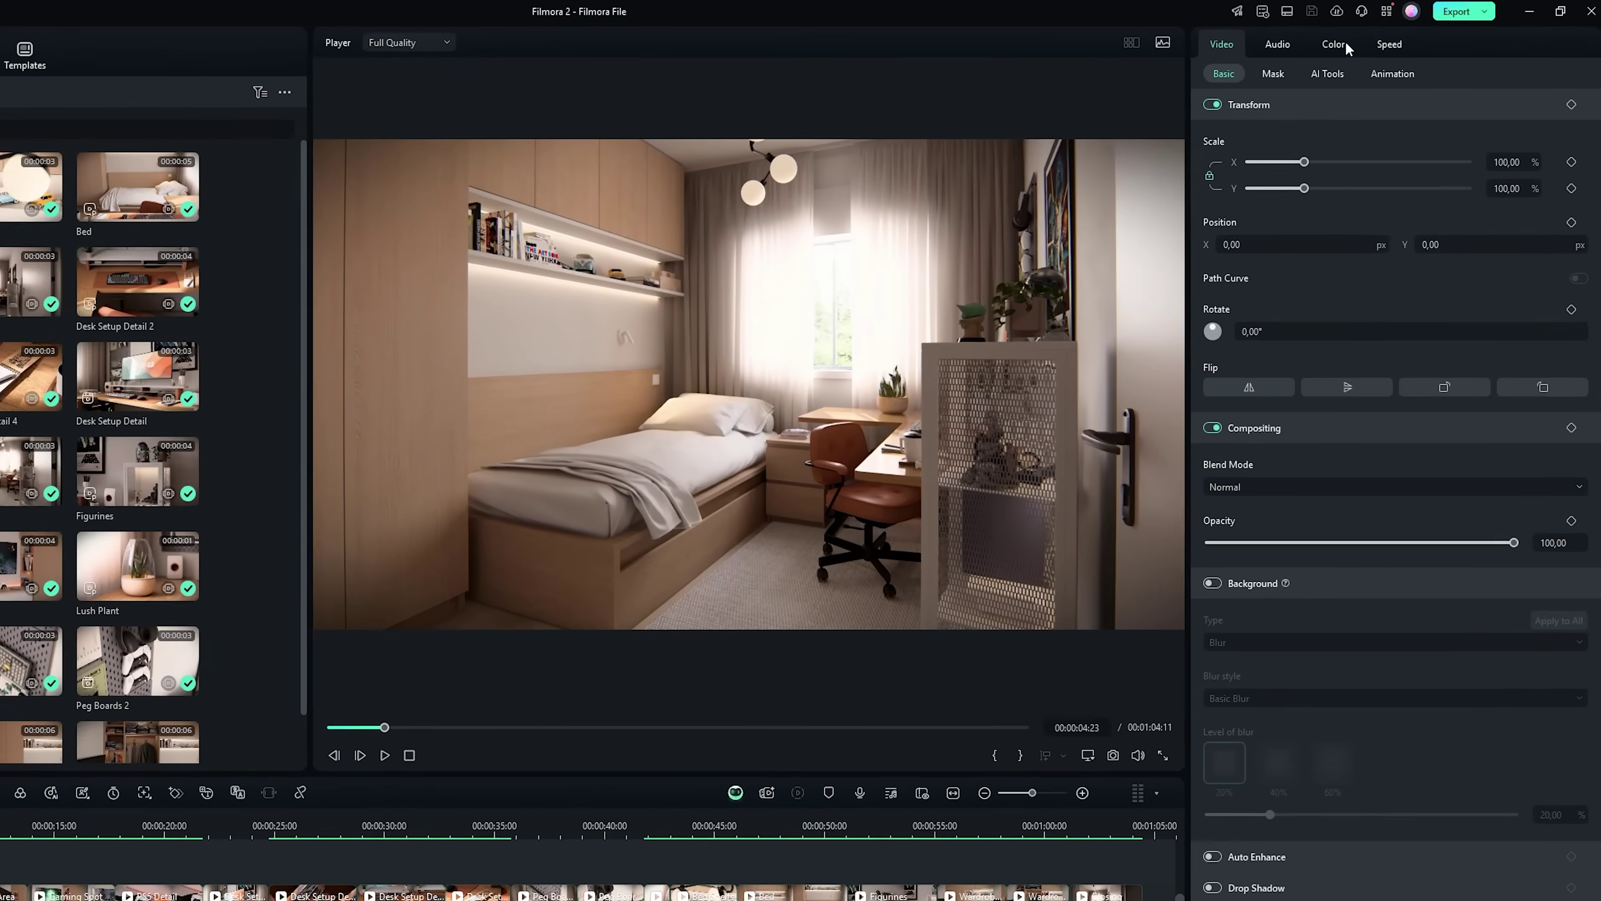
# - Turn on AI Color Palette and generate a palette from a local orange desert-sunset image
pyautogui.click(1384, 36)
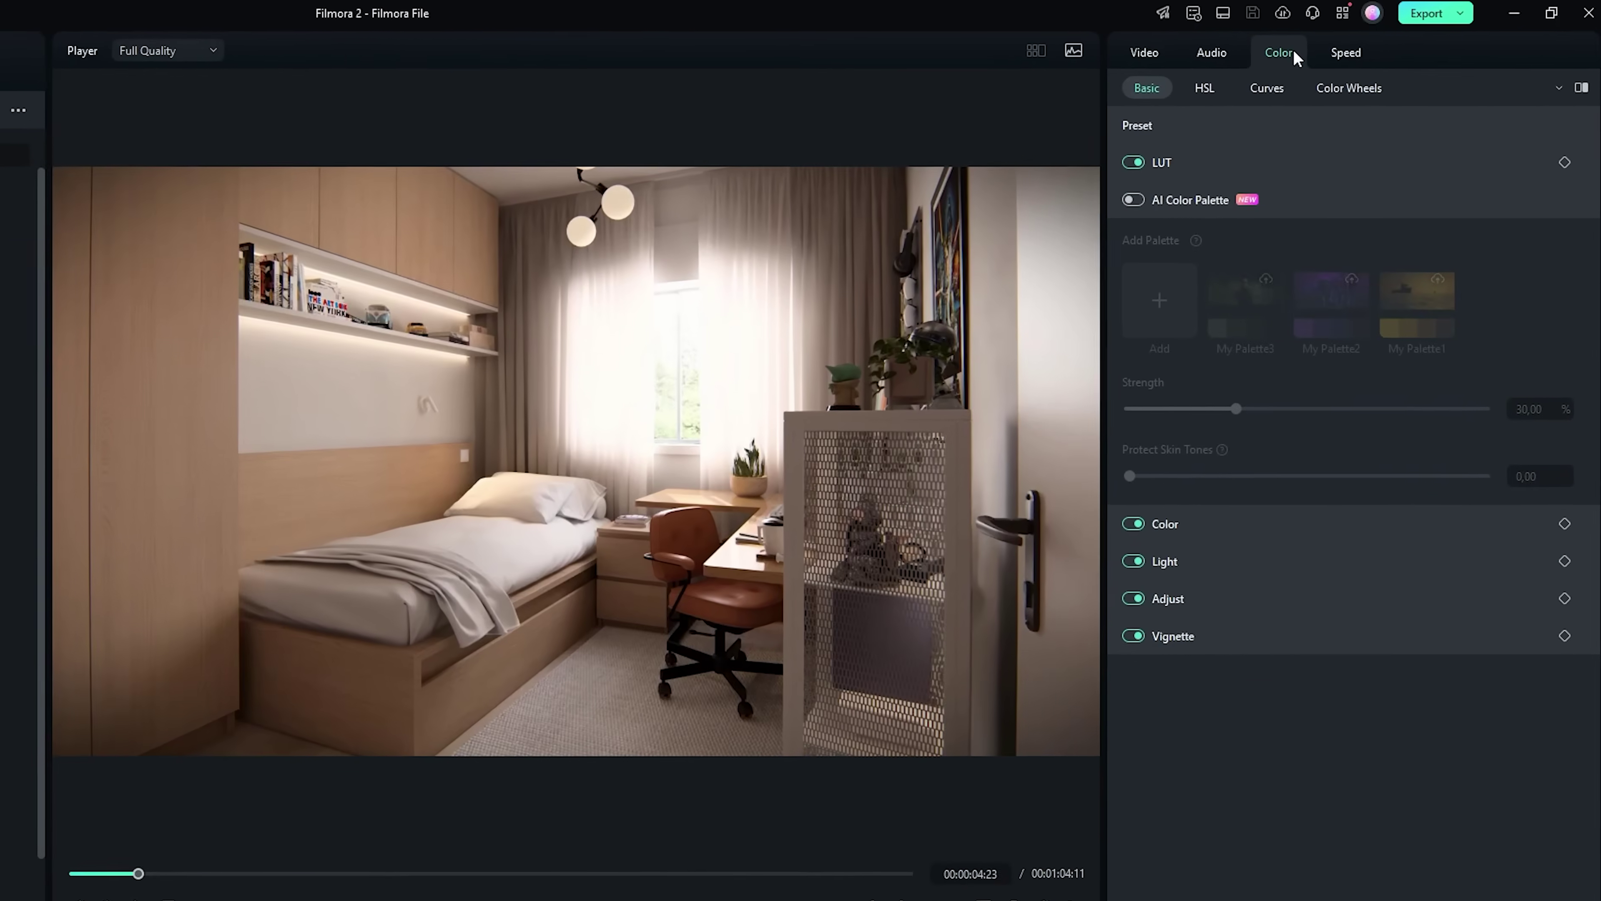
pyautogui.click(1088, 219)
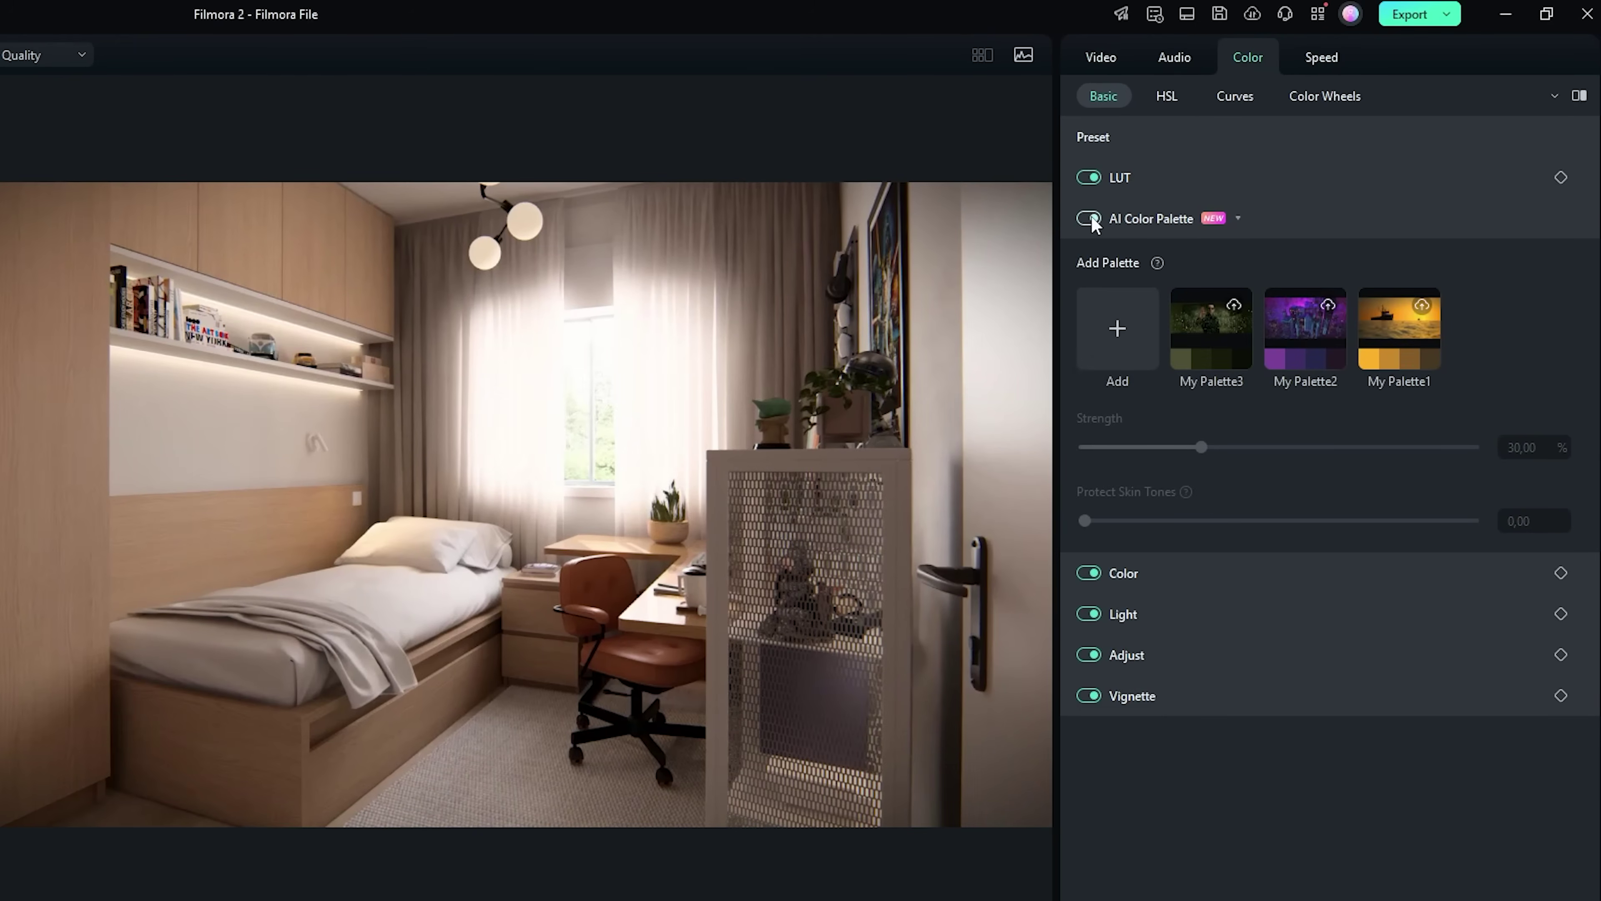
pyautogui.click(1117, 327)
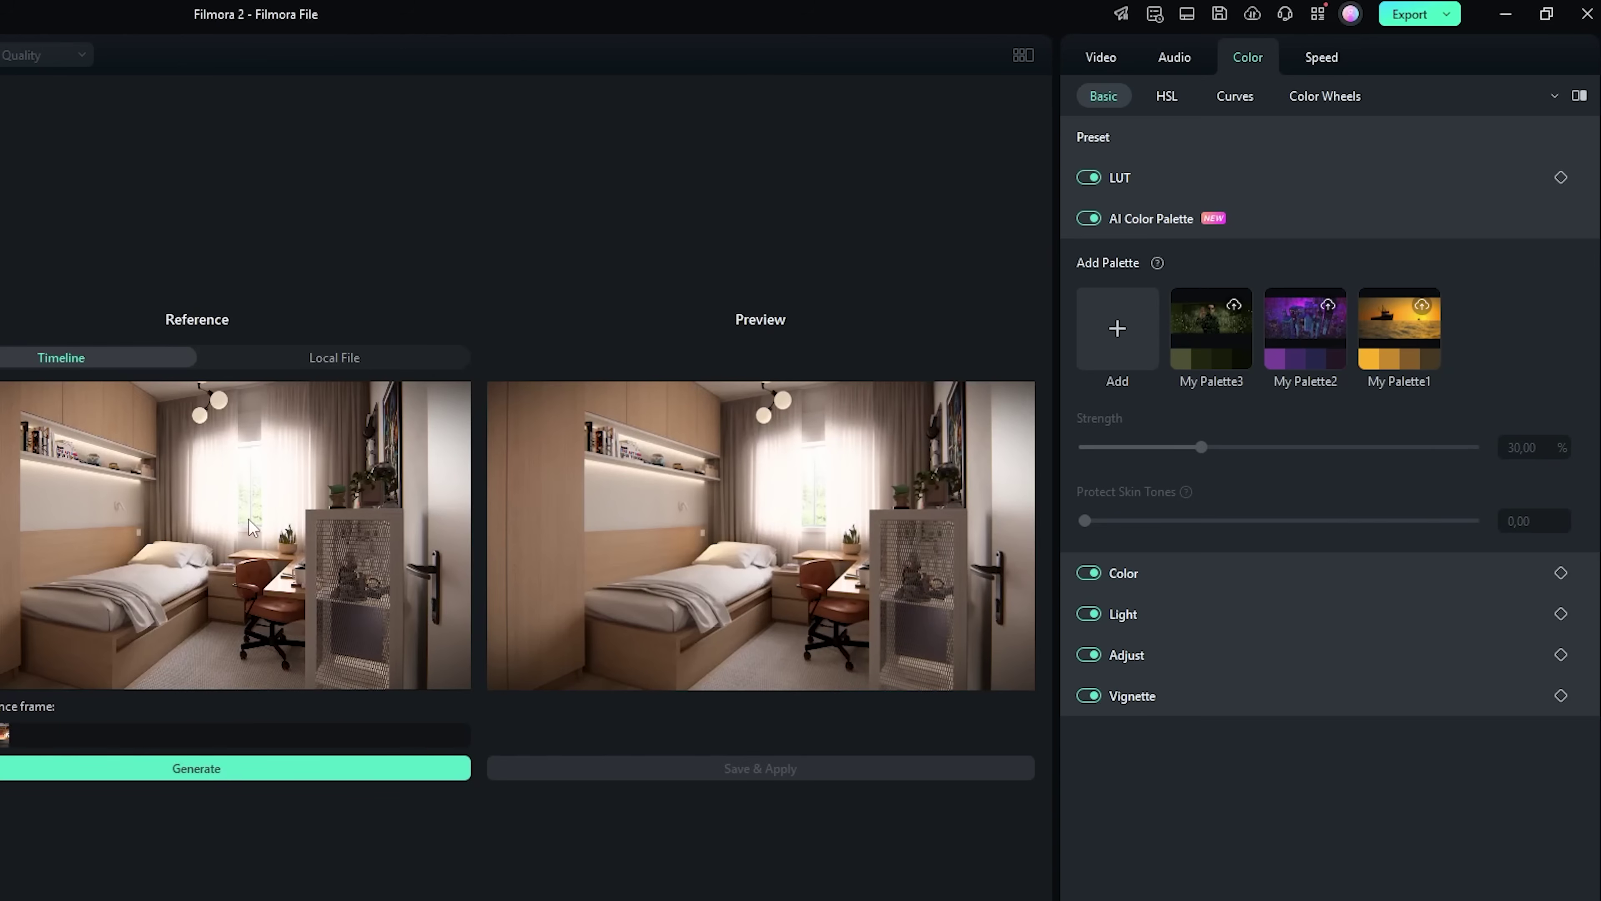
pyautogui.click(328, 364)
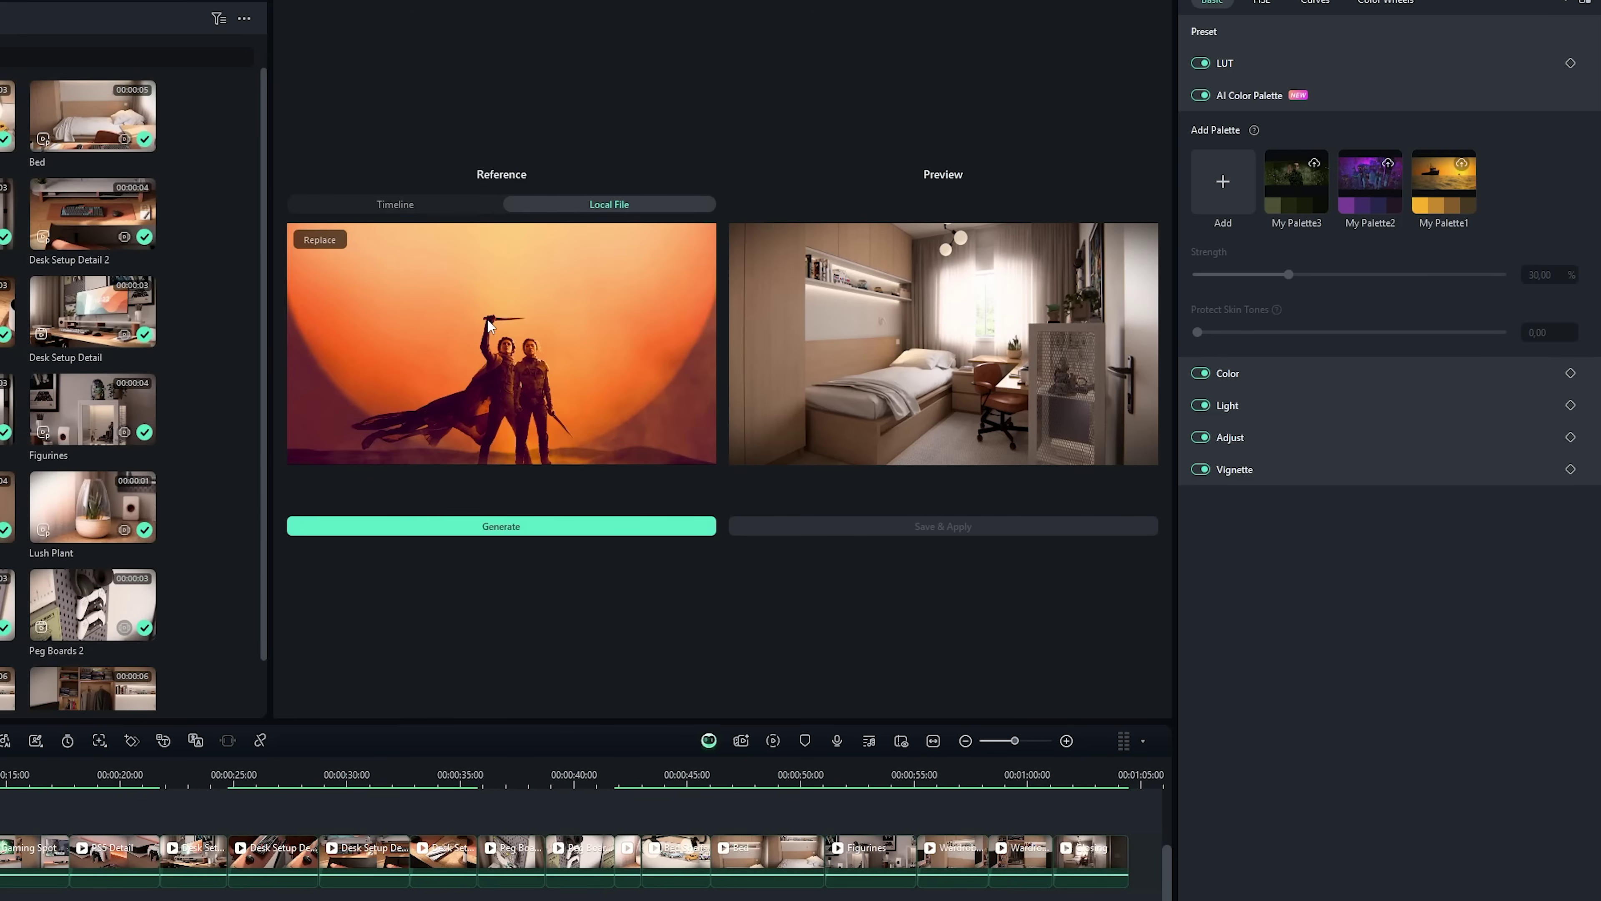
pyautogui.click(598, 528)
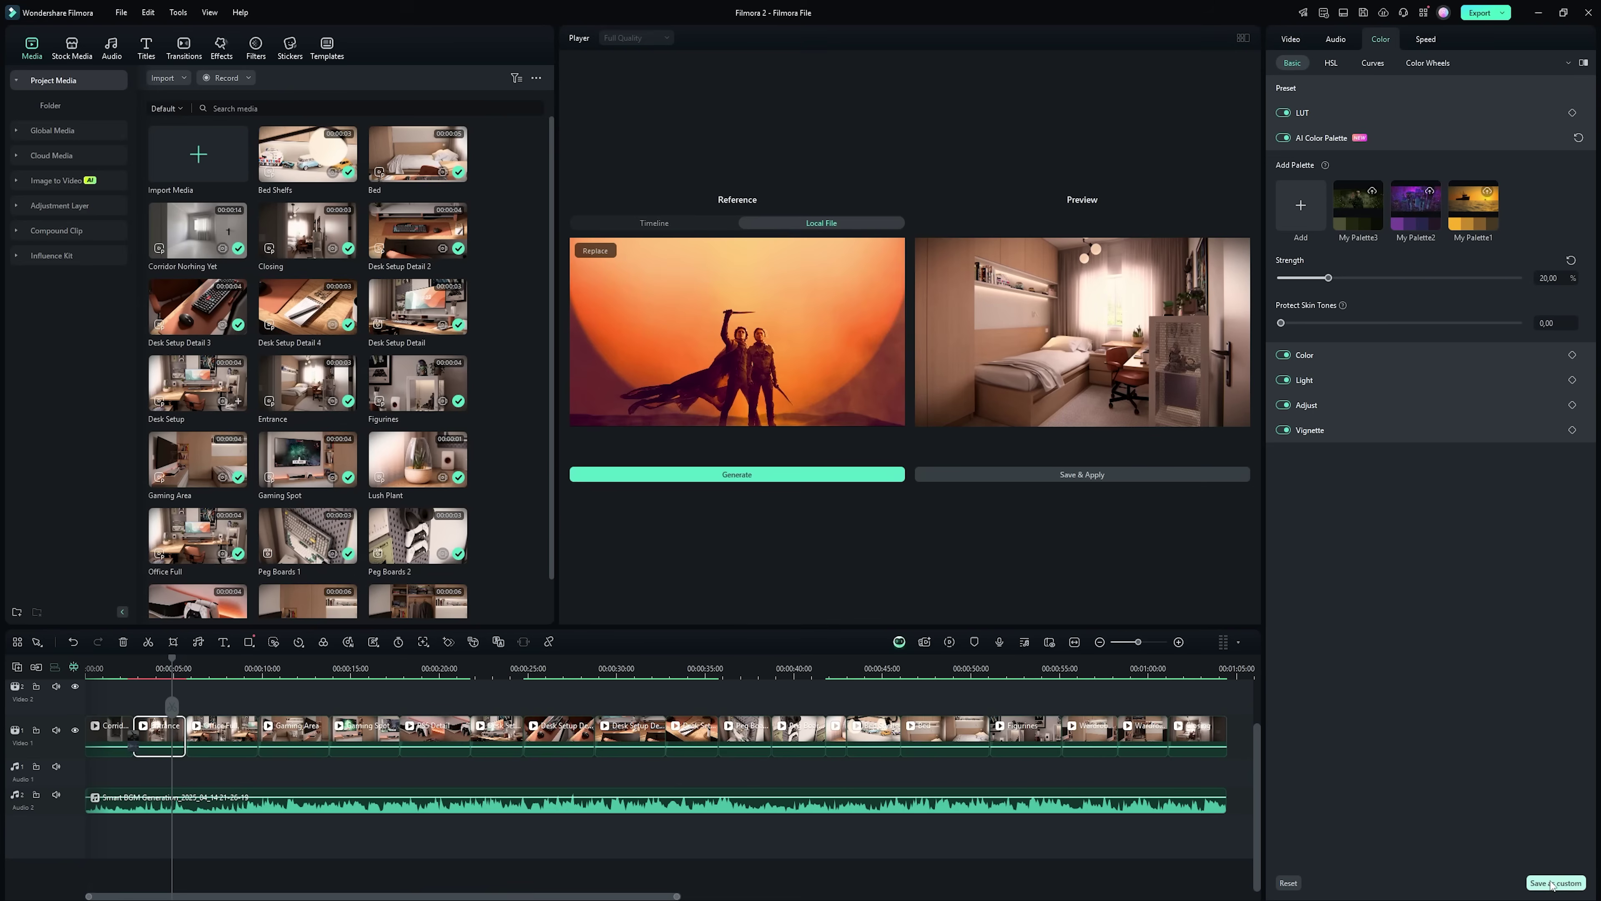
# - Save the grade as preset 'Dune' and save-and-apply the generated palette as My Palette4
pyautogui.click(1552, 883)
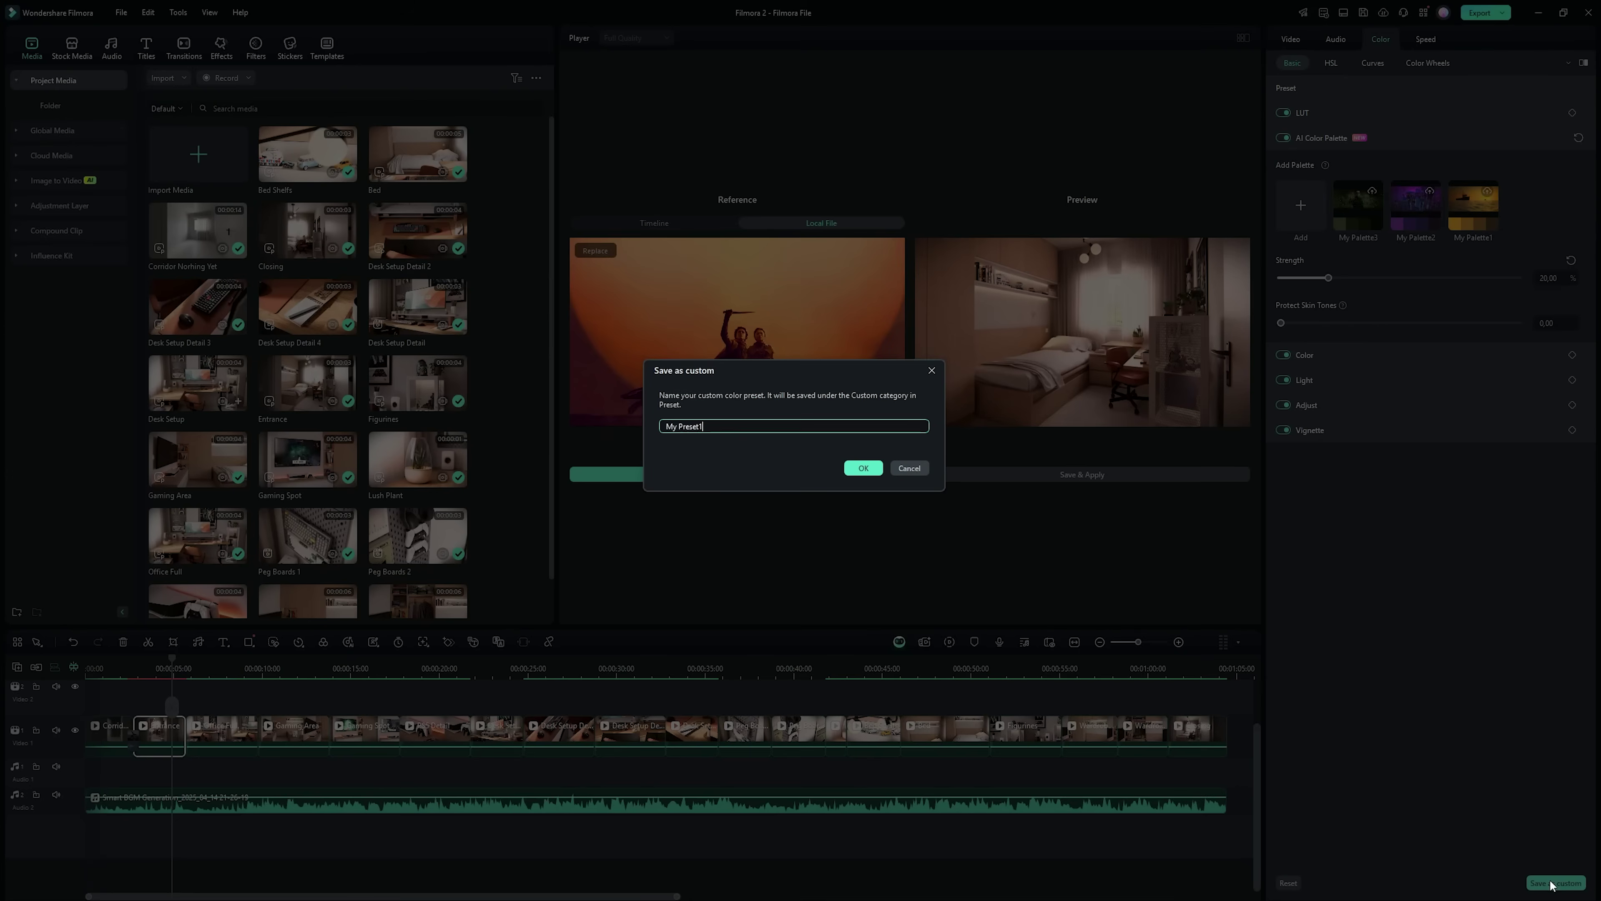
pyautogui.moveTo(760, 425); pyautogui.dragTo(652, 416)
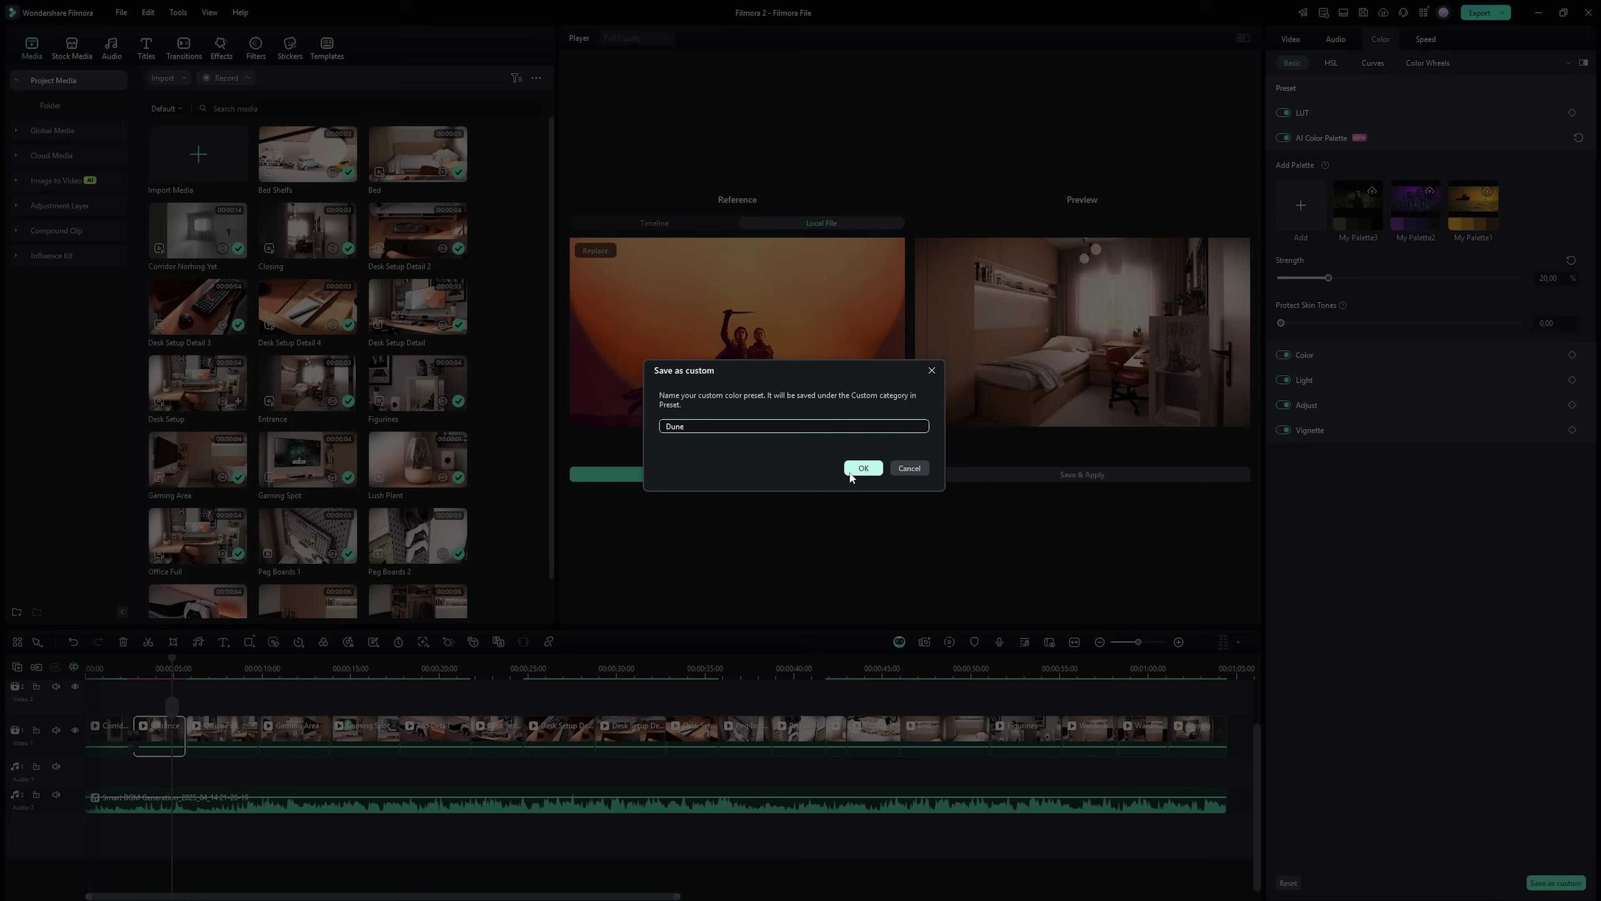
pyautogui.click(990, 502)
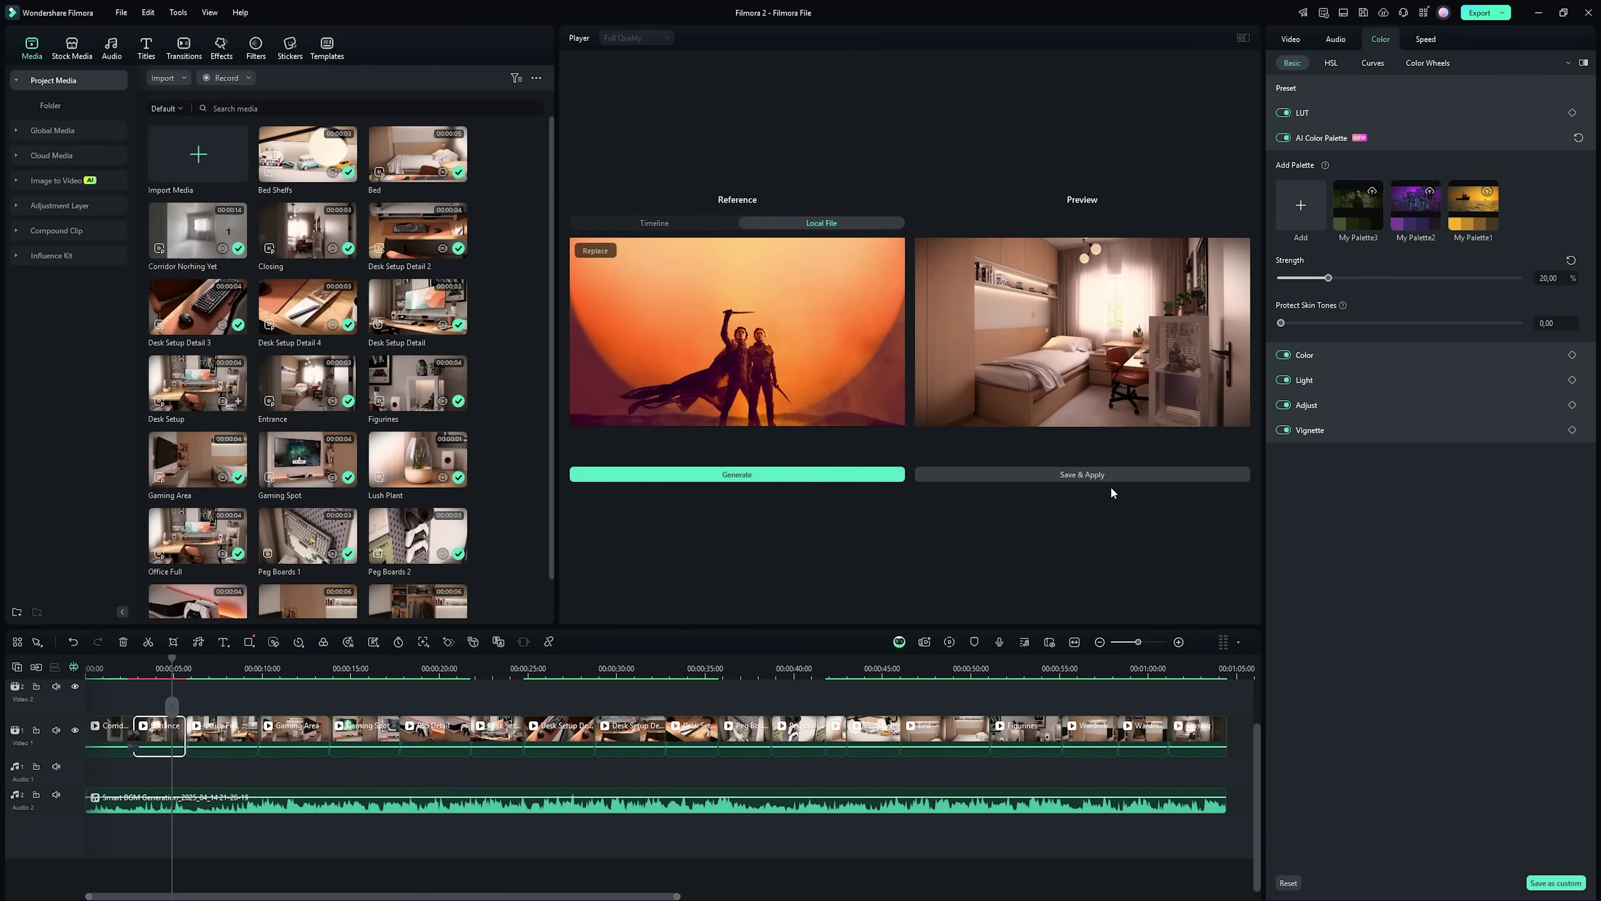
pyautogui.click(1104, 475)
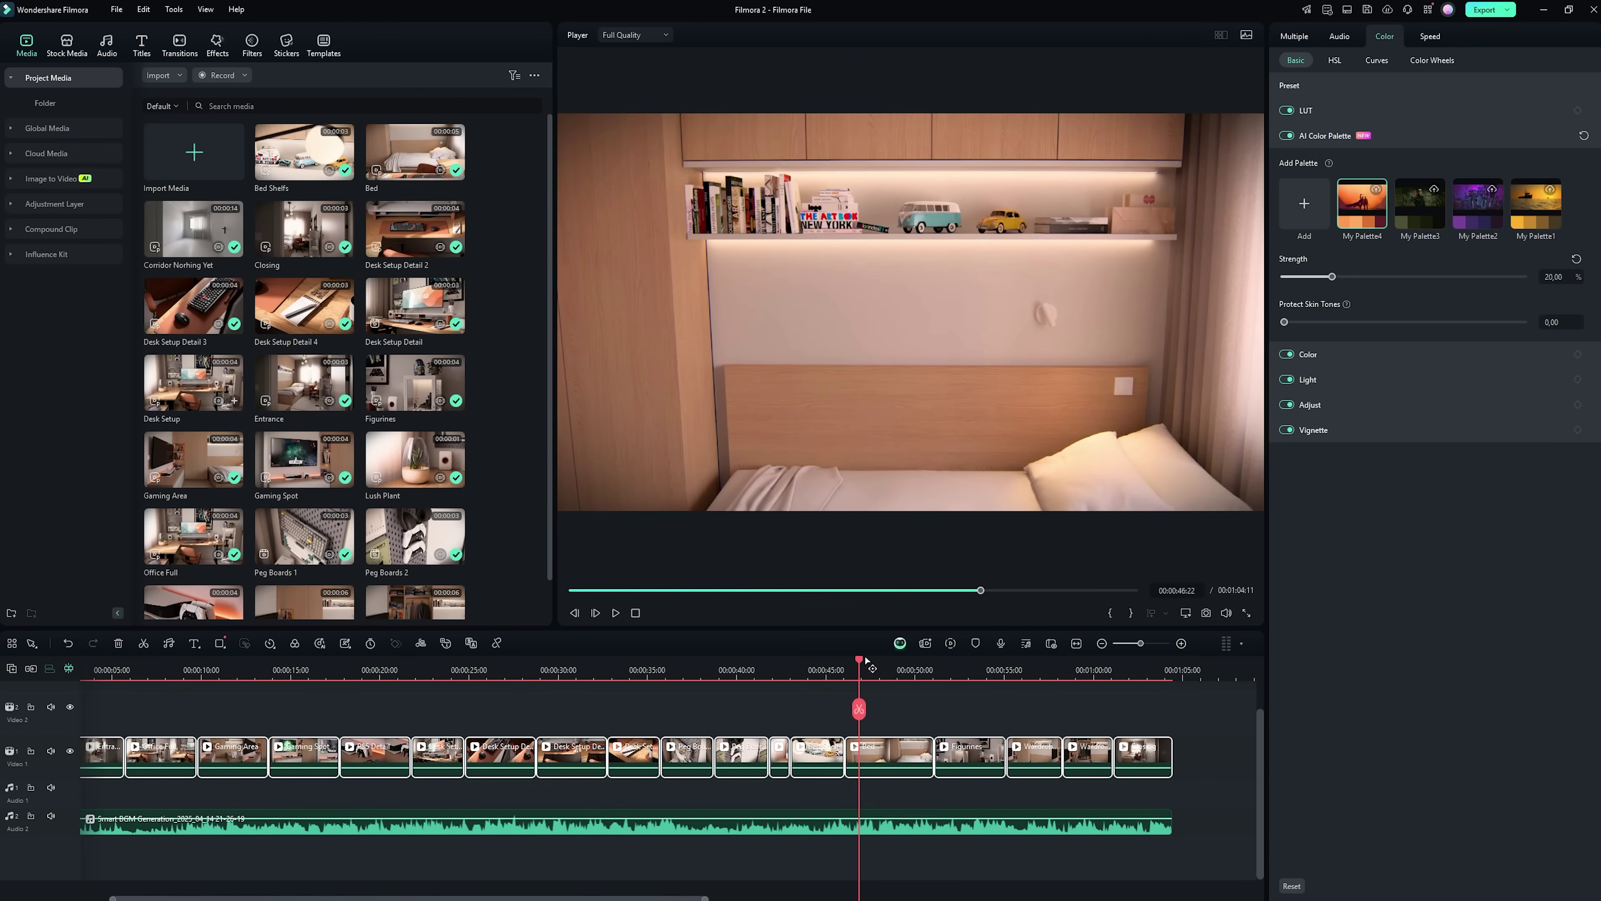
pyautogui.moveTo(861, 662); pyautogui.dragTo(974, 662)
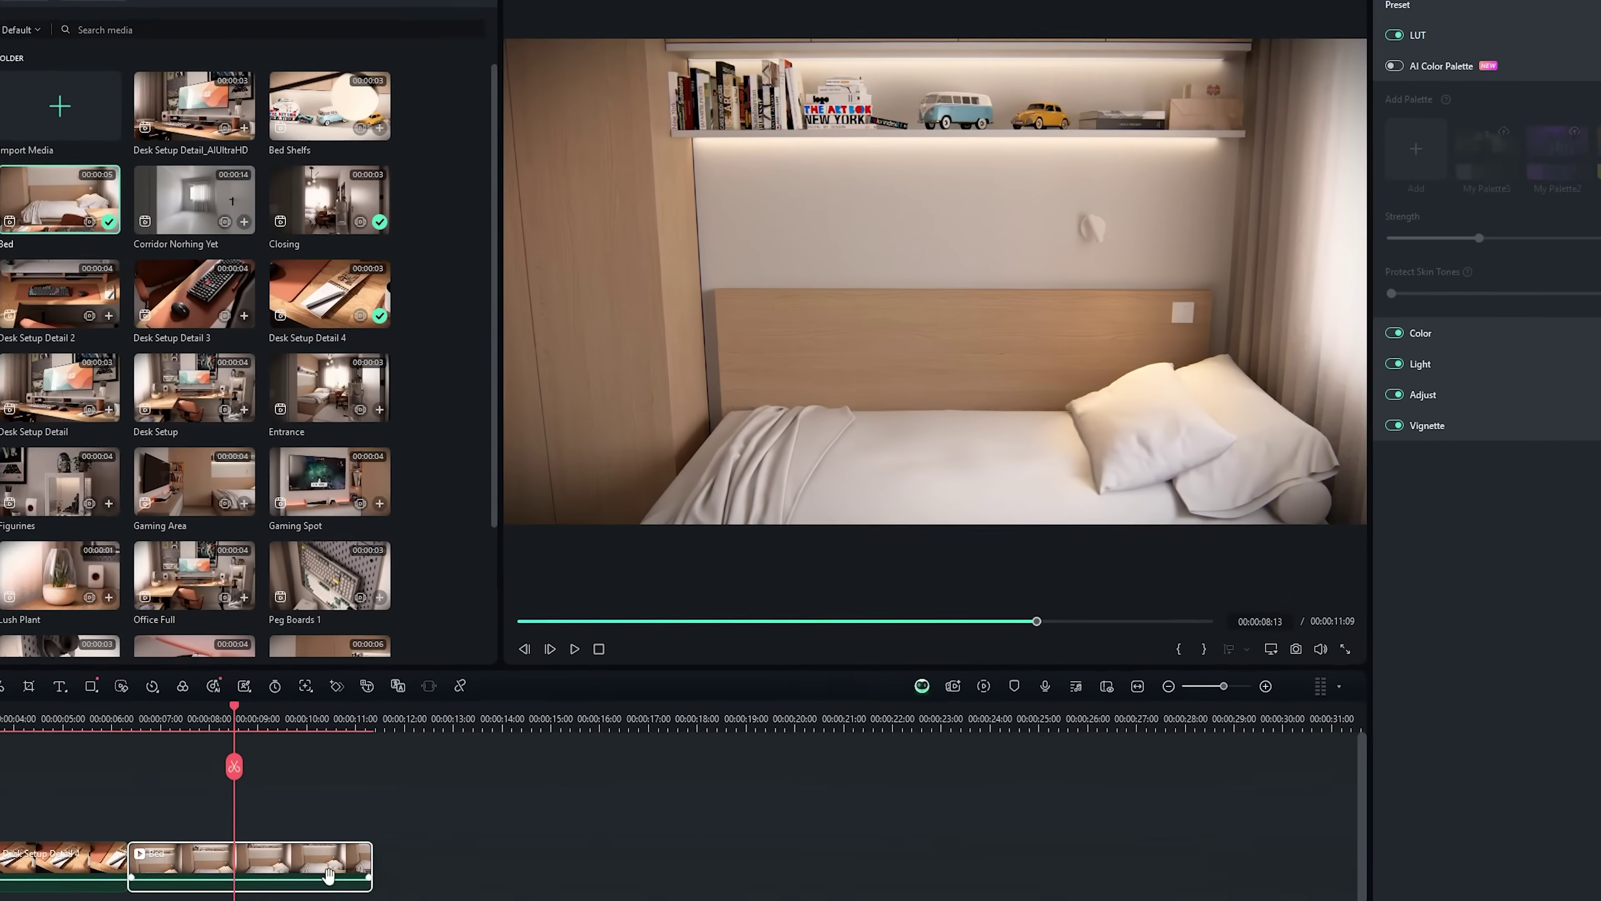
# - Open AI Object Remover for the Bed clip and rewind its preview to the first frame
pyautogui.rightClick(328, 875)
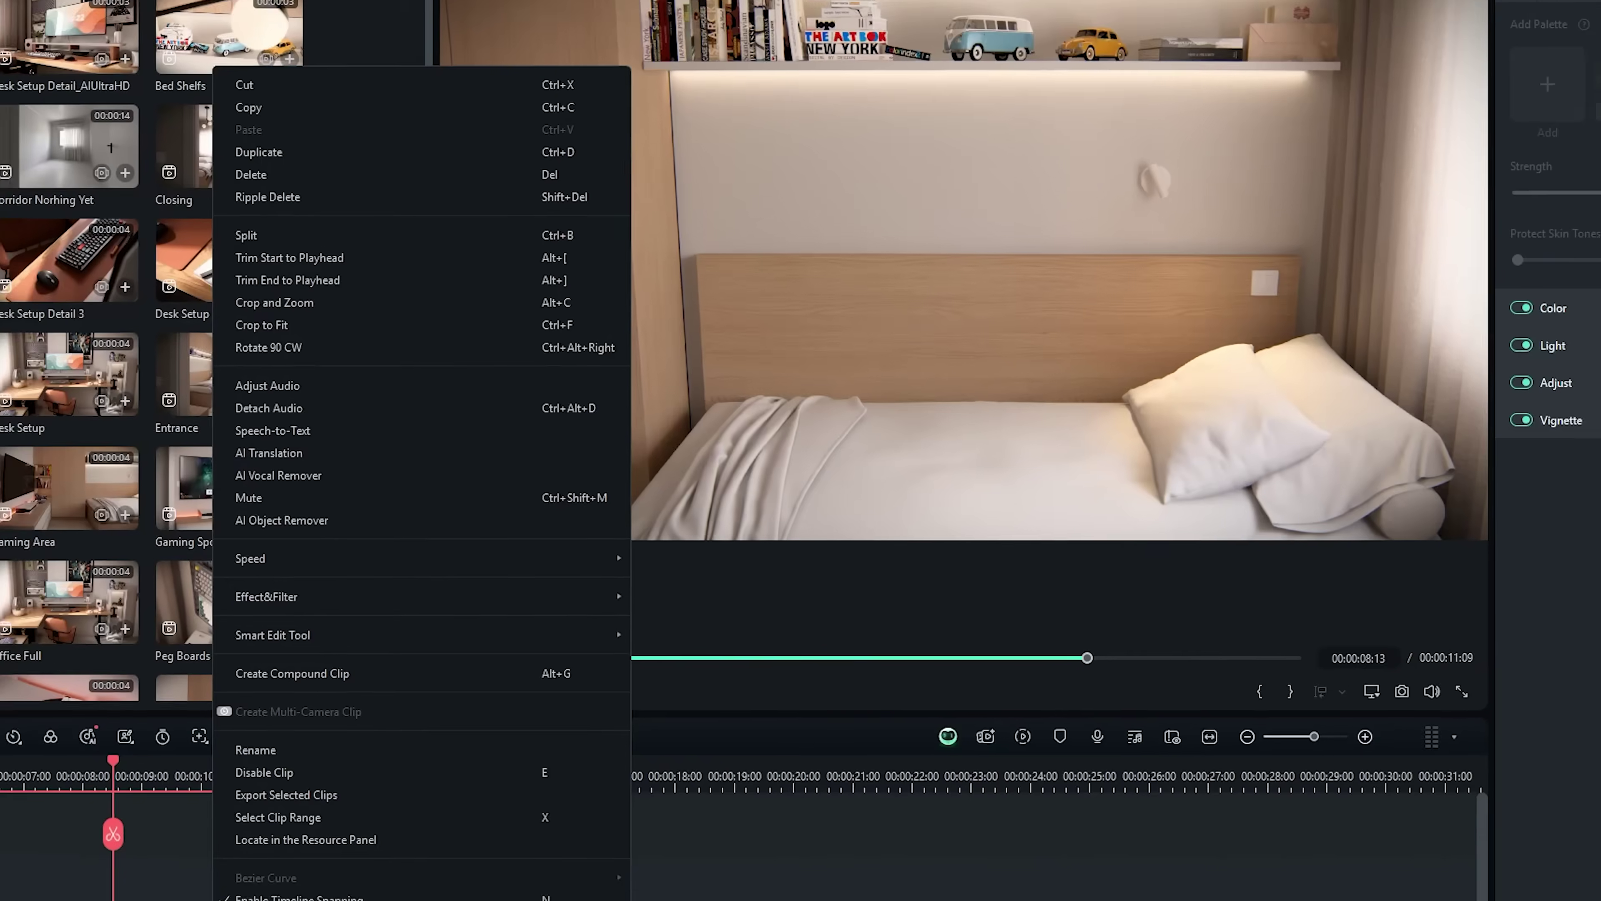
pyautogui.click(424, 507)
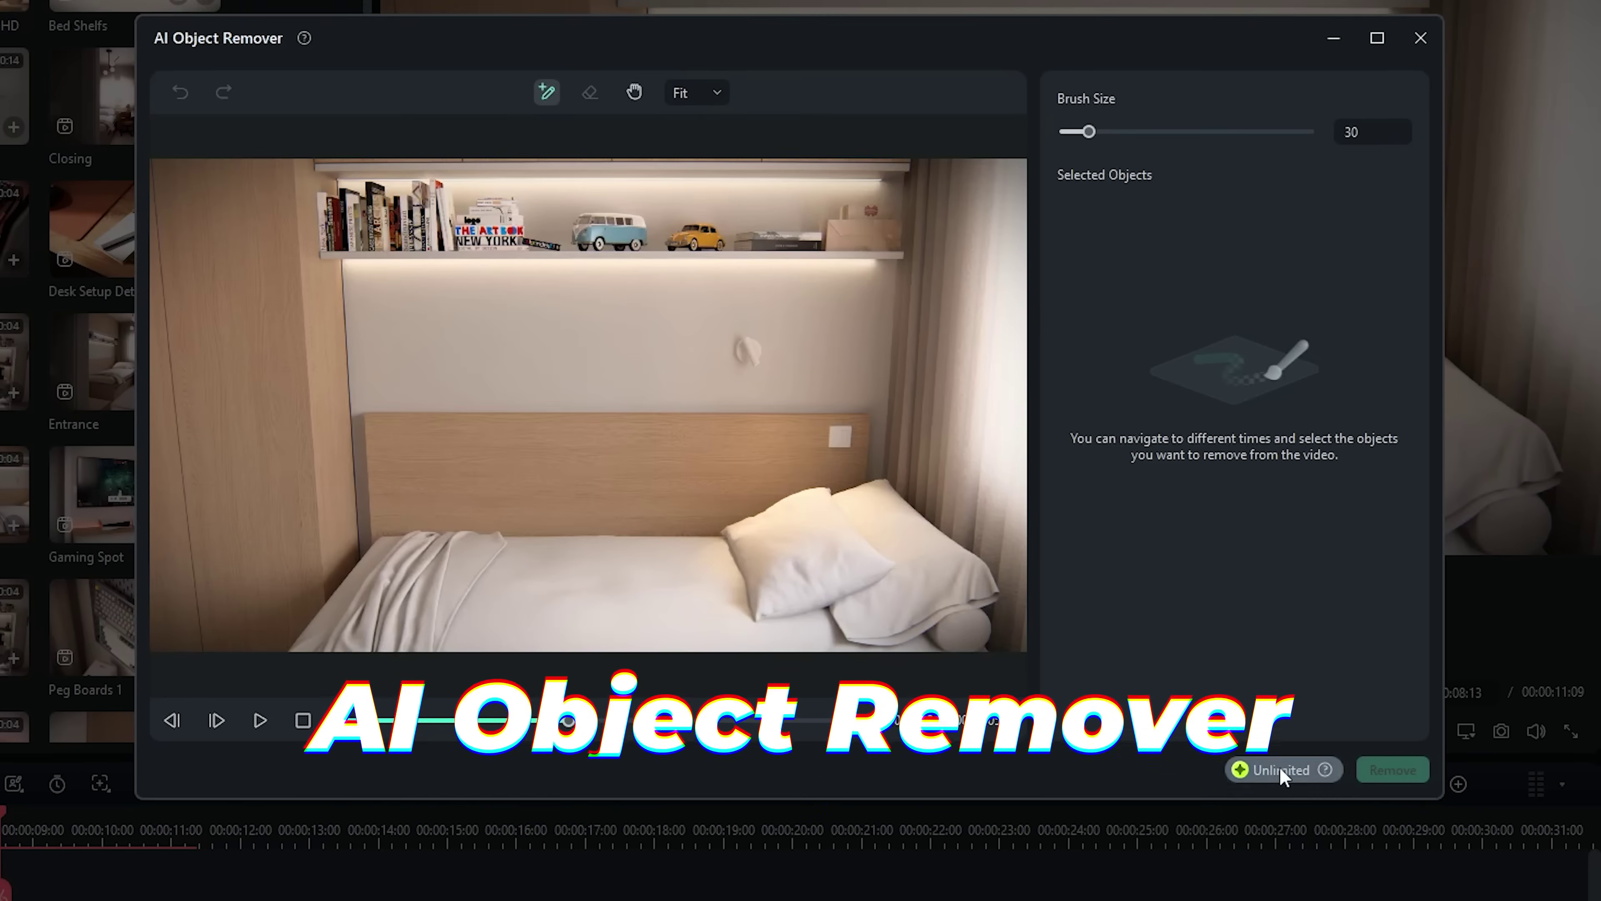
pyautogui.moveTo(569, 720); pyautogui.dragTo(315, 731)
pyautogui.moveTo(783, 720); pyautogui.dragTo(347, 737)
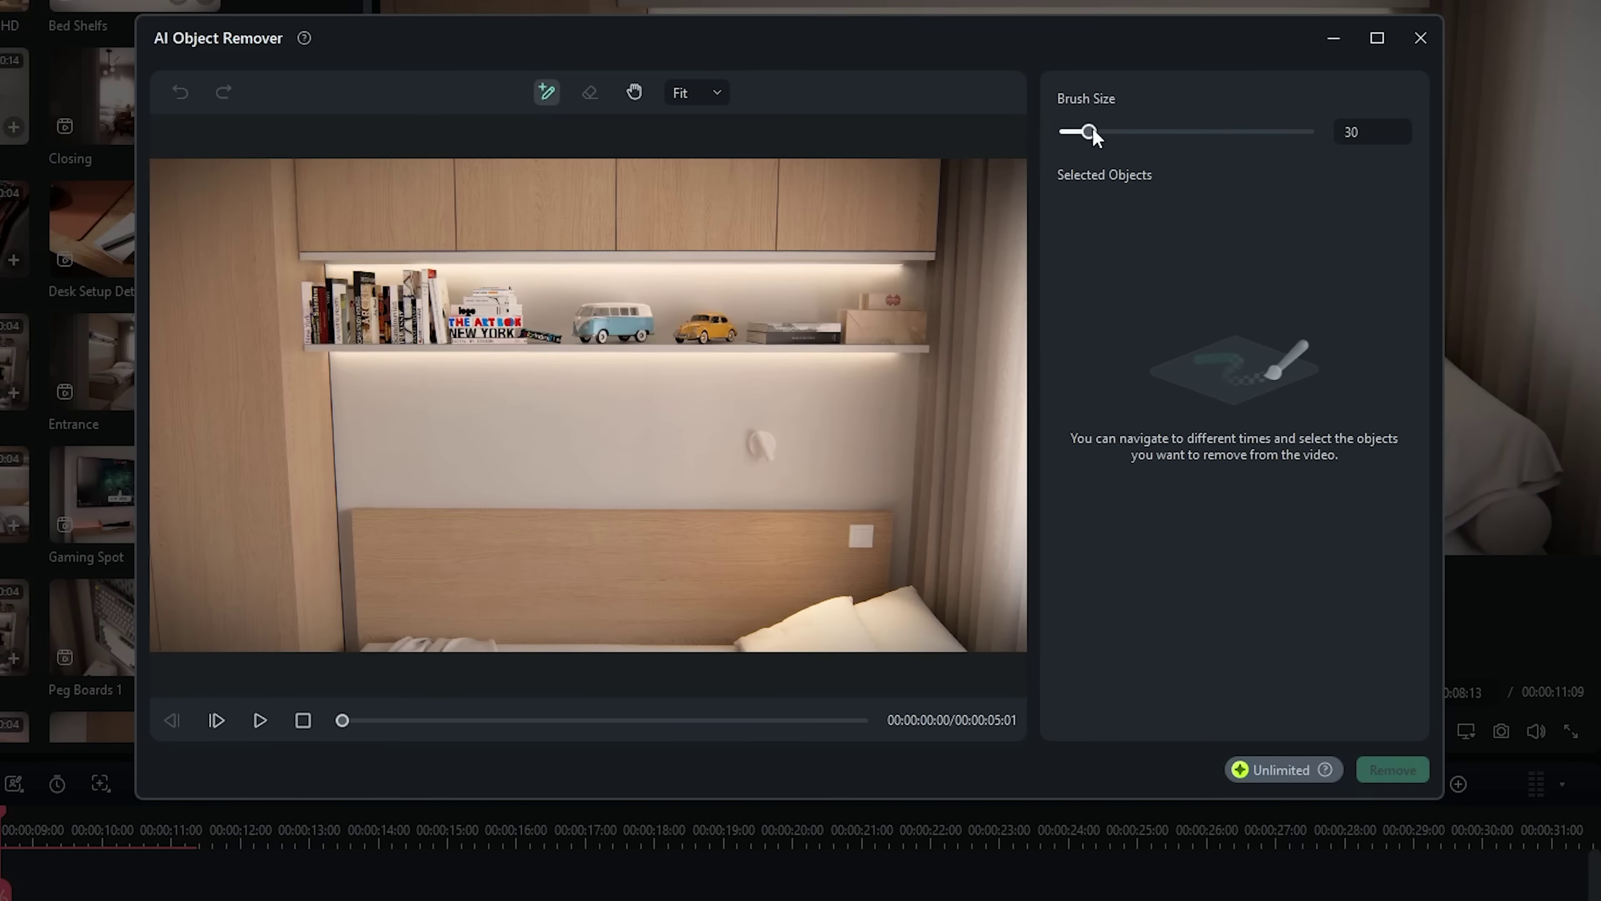
# - Paint out the wall hook and light switch at brush size 169, remove them, and play
pyautogui.moveTo(1094, 144); pyautogui.dragTo(1176, 134)
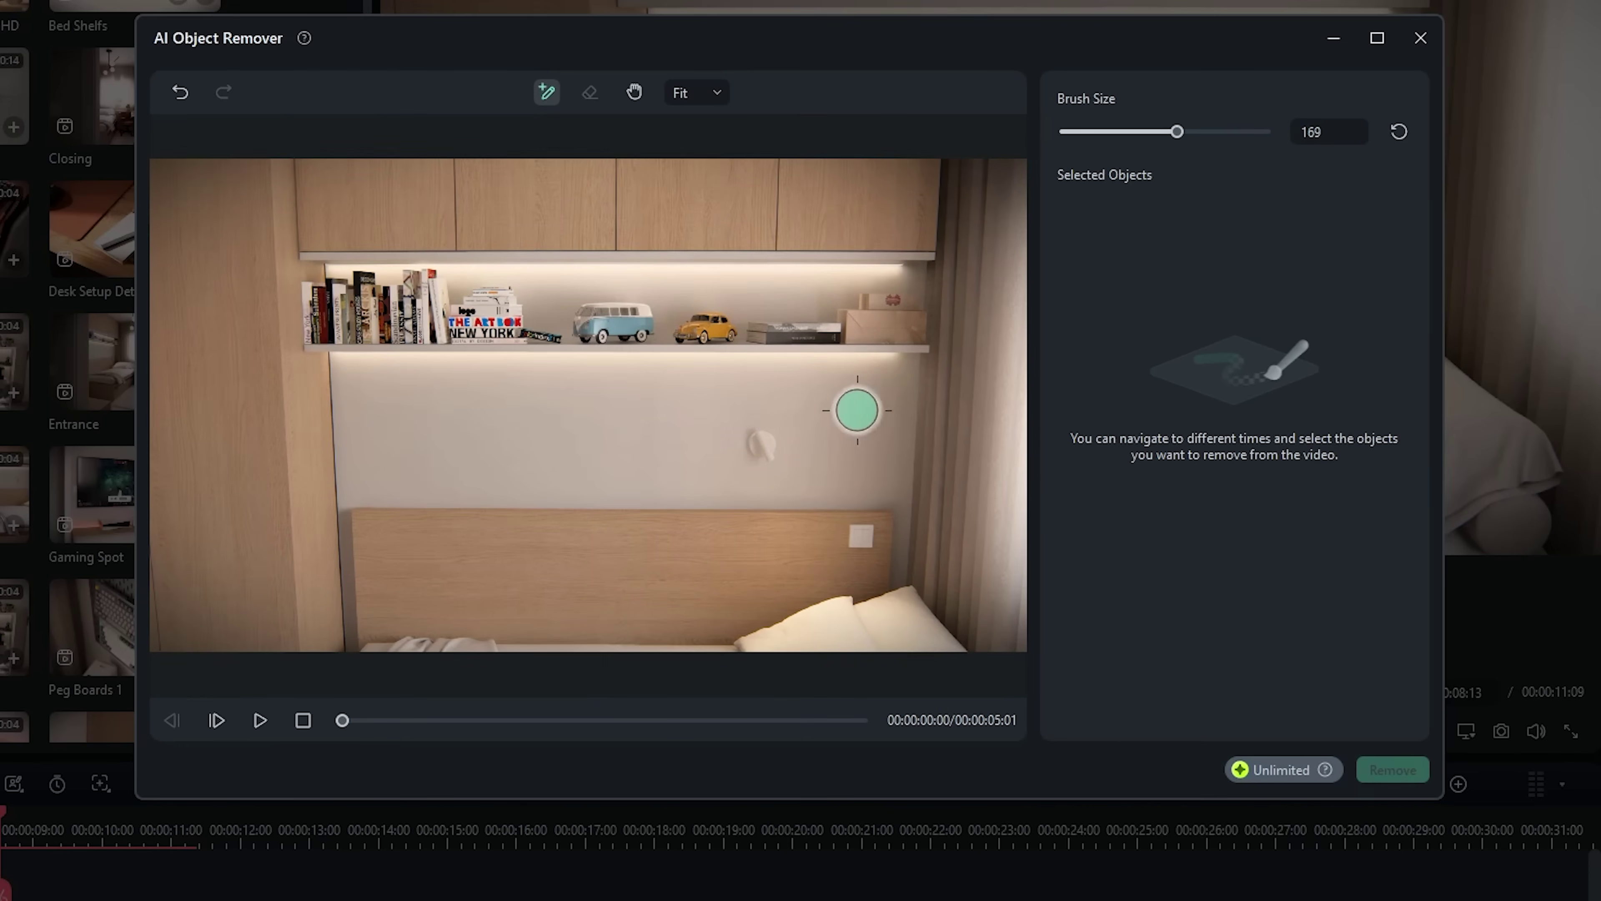
pyautogui.click(765, 444)
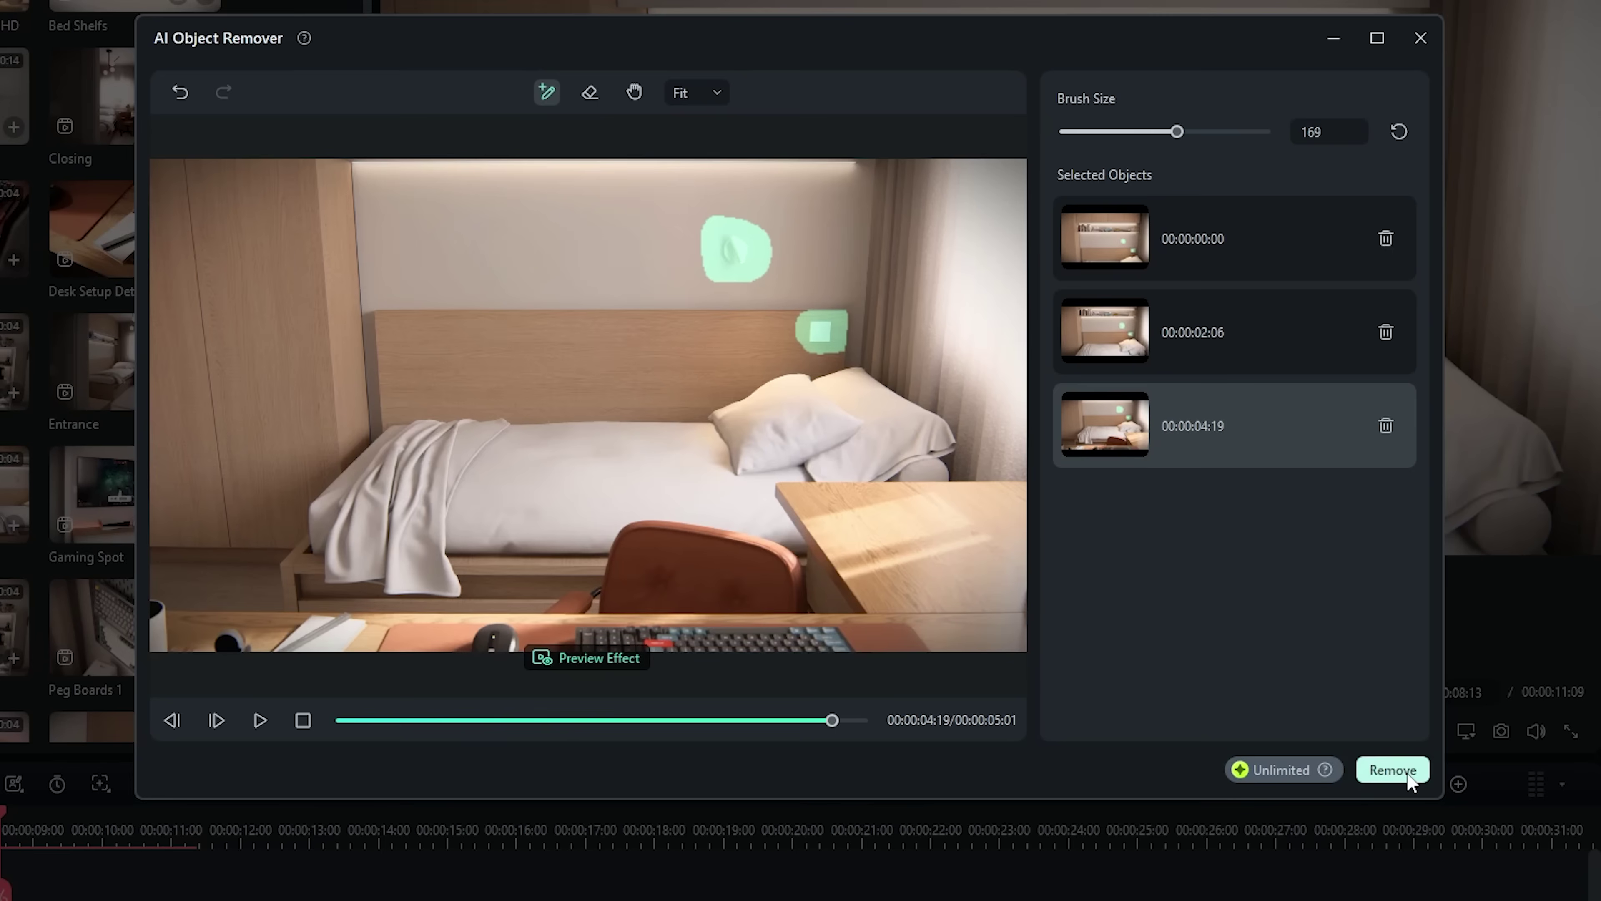
pyautogui.click(1407, 771)
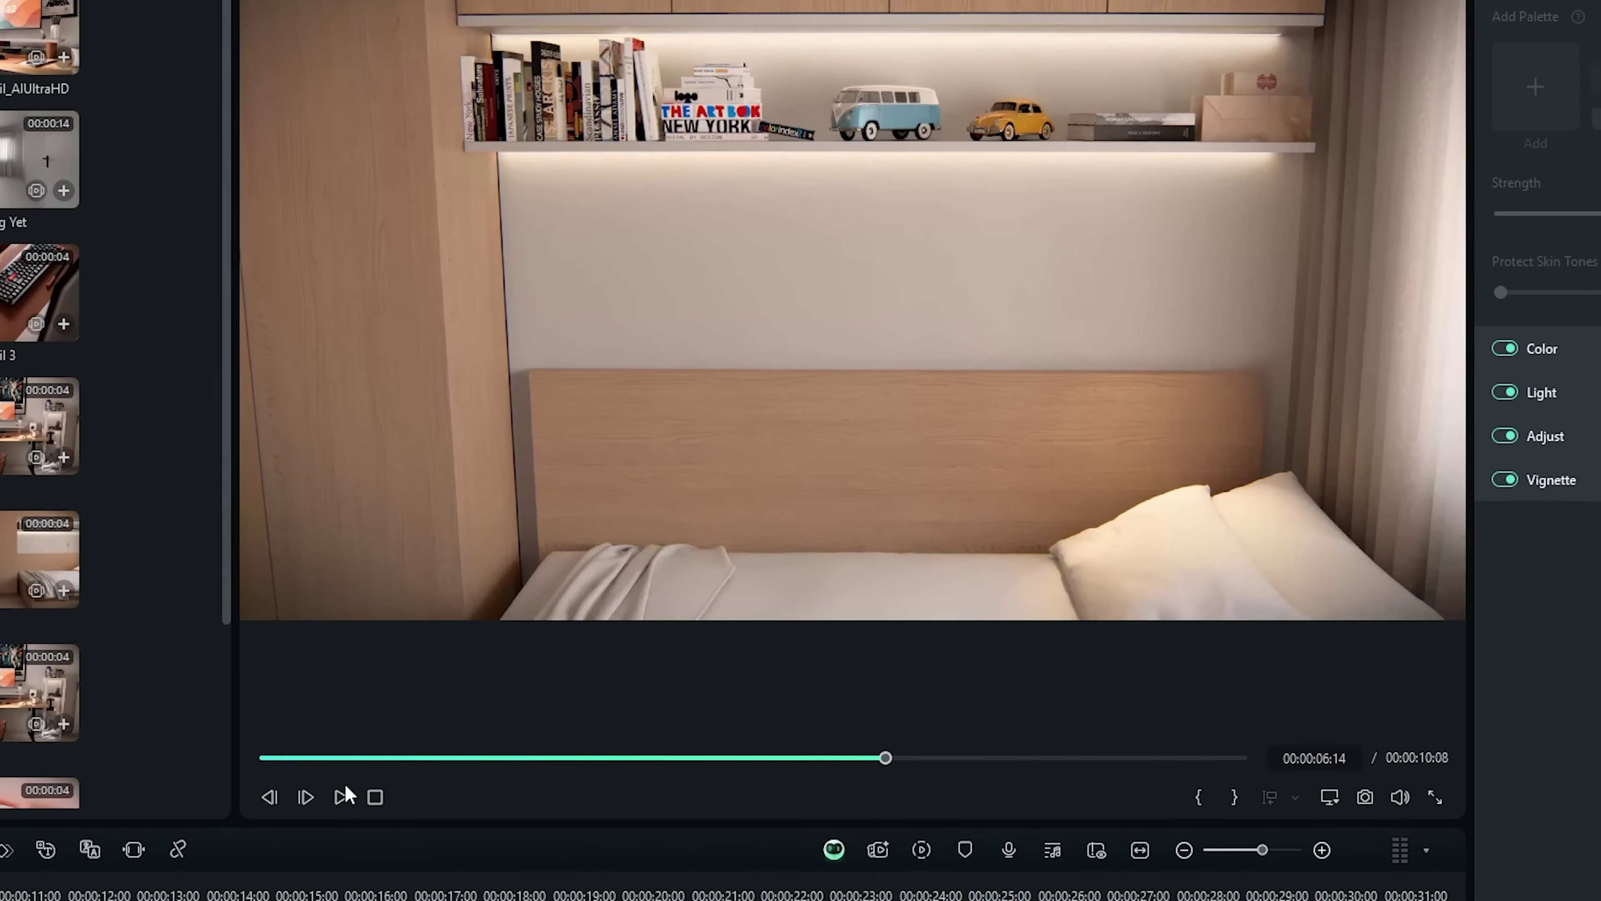
pyautogui.click(402, 757)
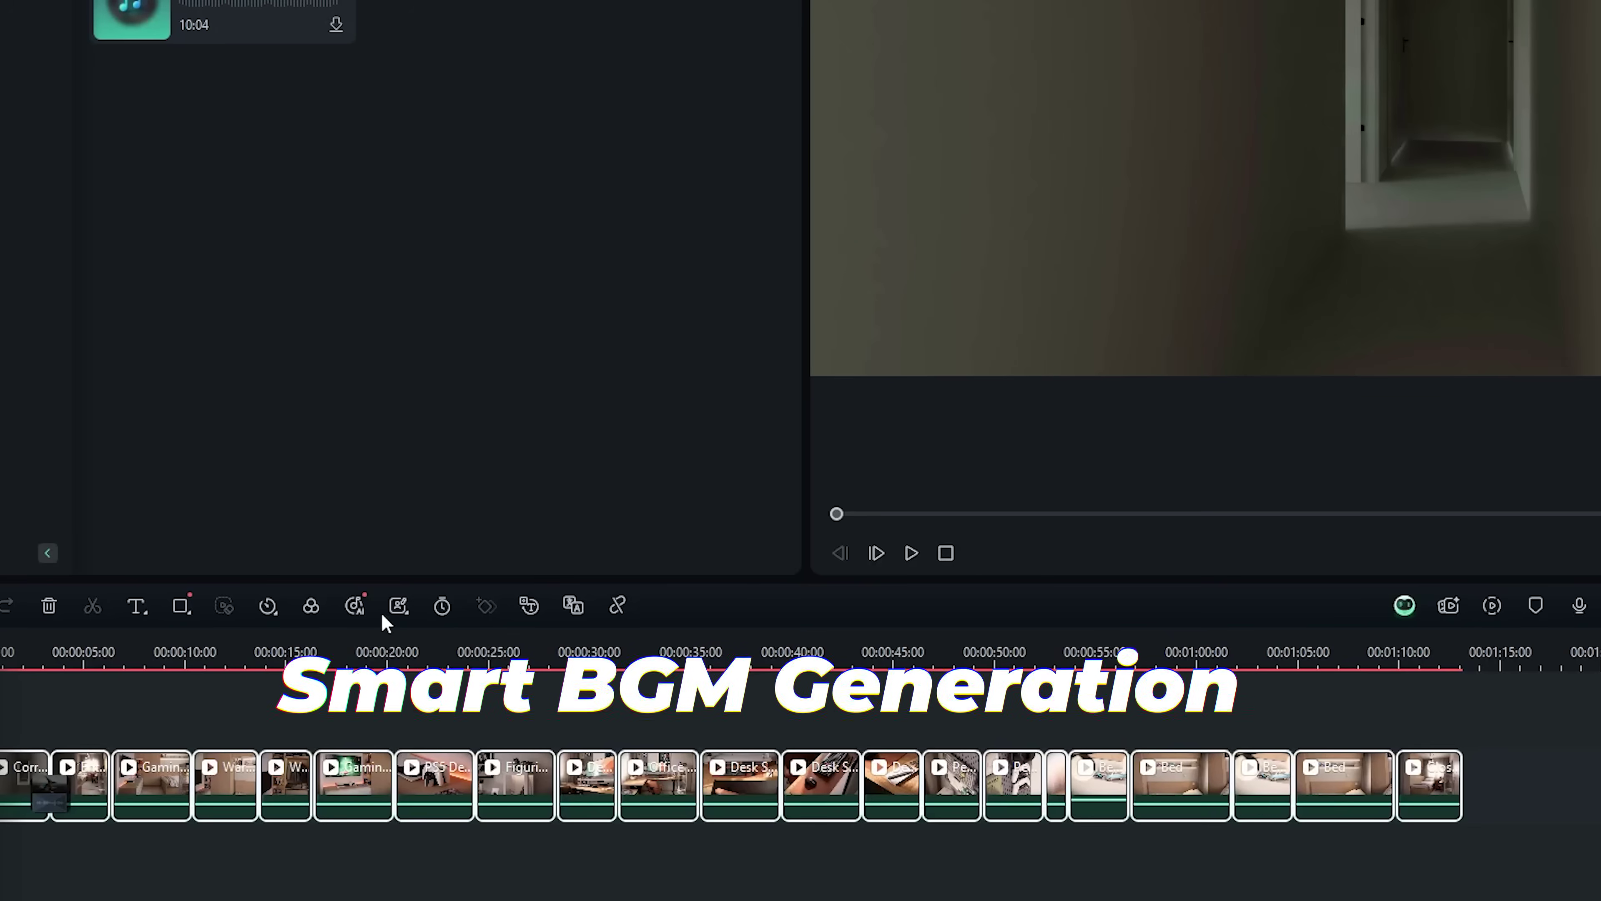
# - Generate a Smart BGM music track and play the timeline to hear it
pyautogui.click(355, 606)
pyautogui.click(913, 542)
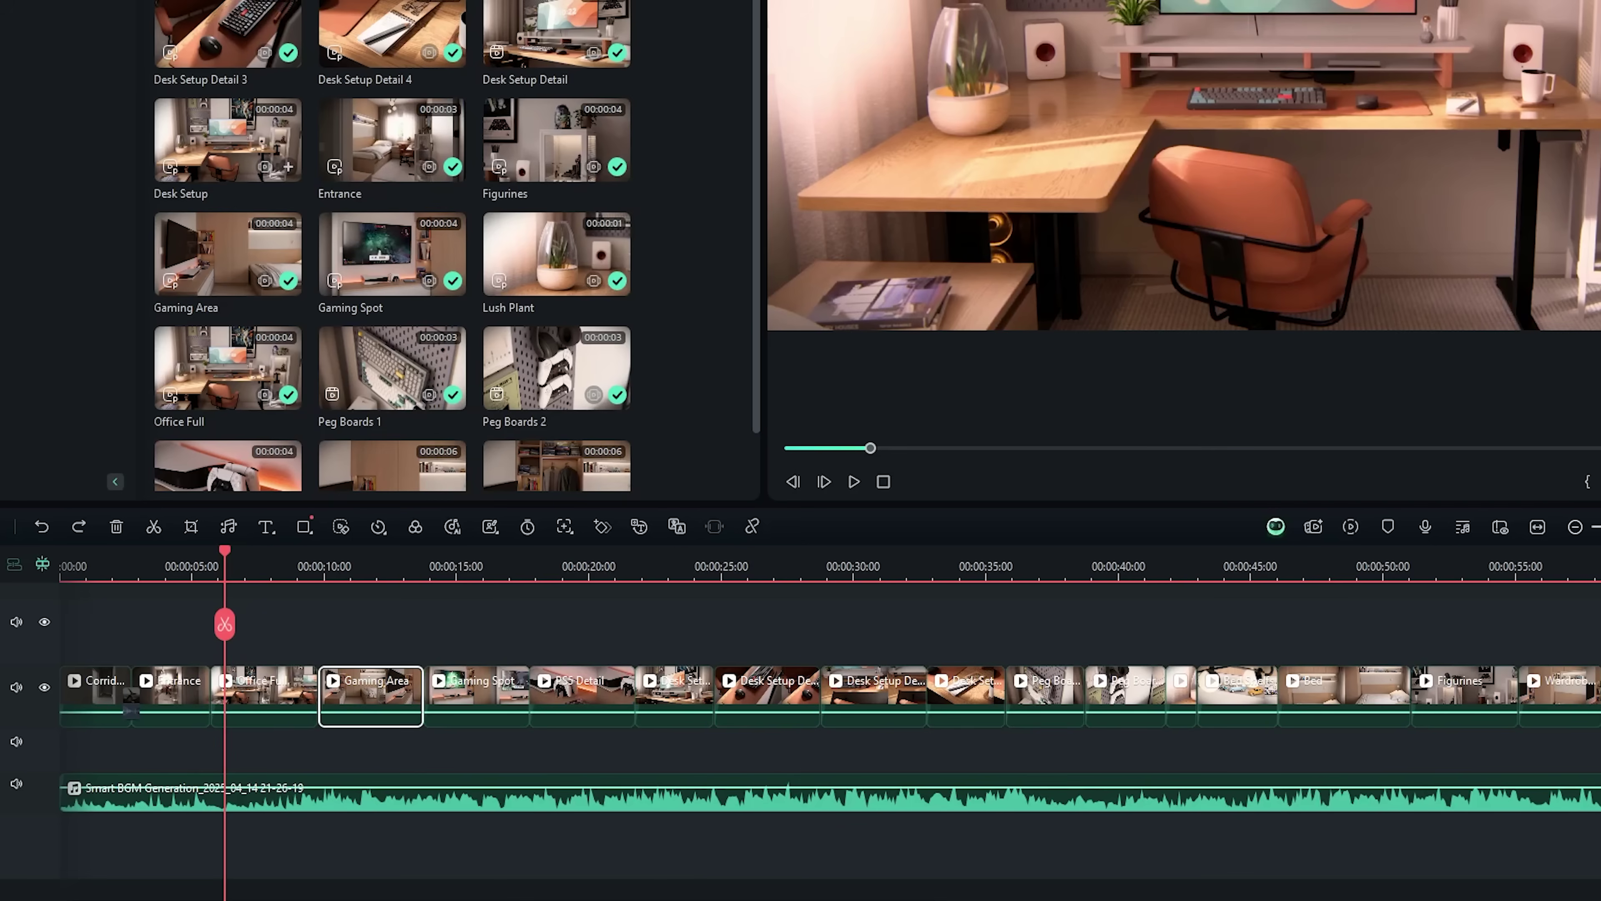
pyautogui.click(855, 483)
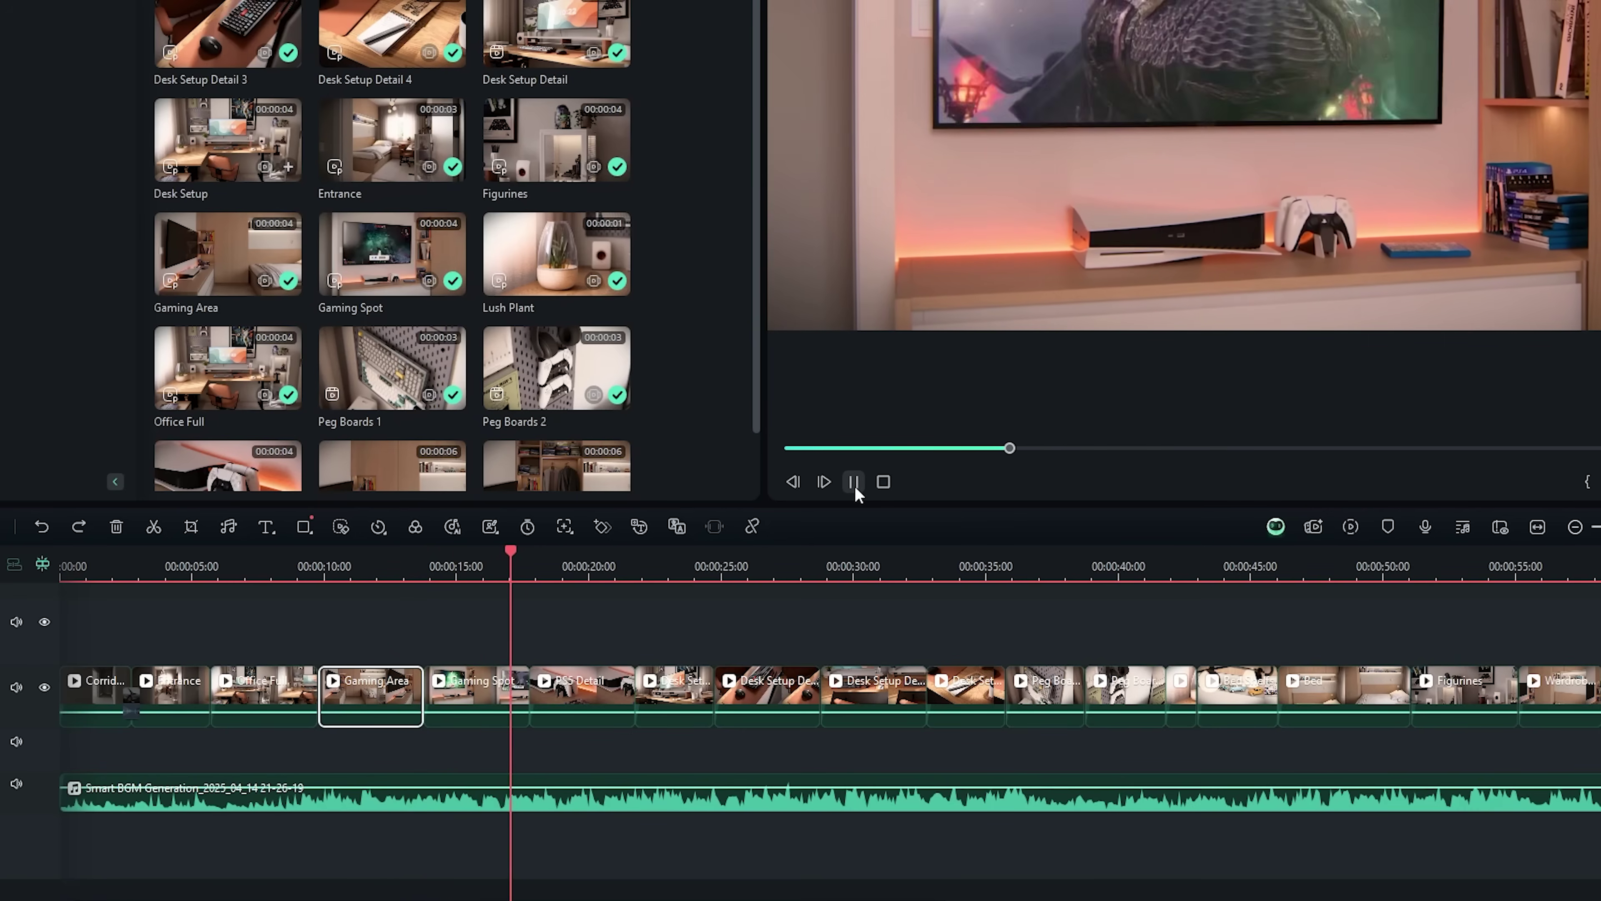
pyautogui.click(855, 486)
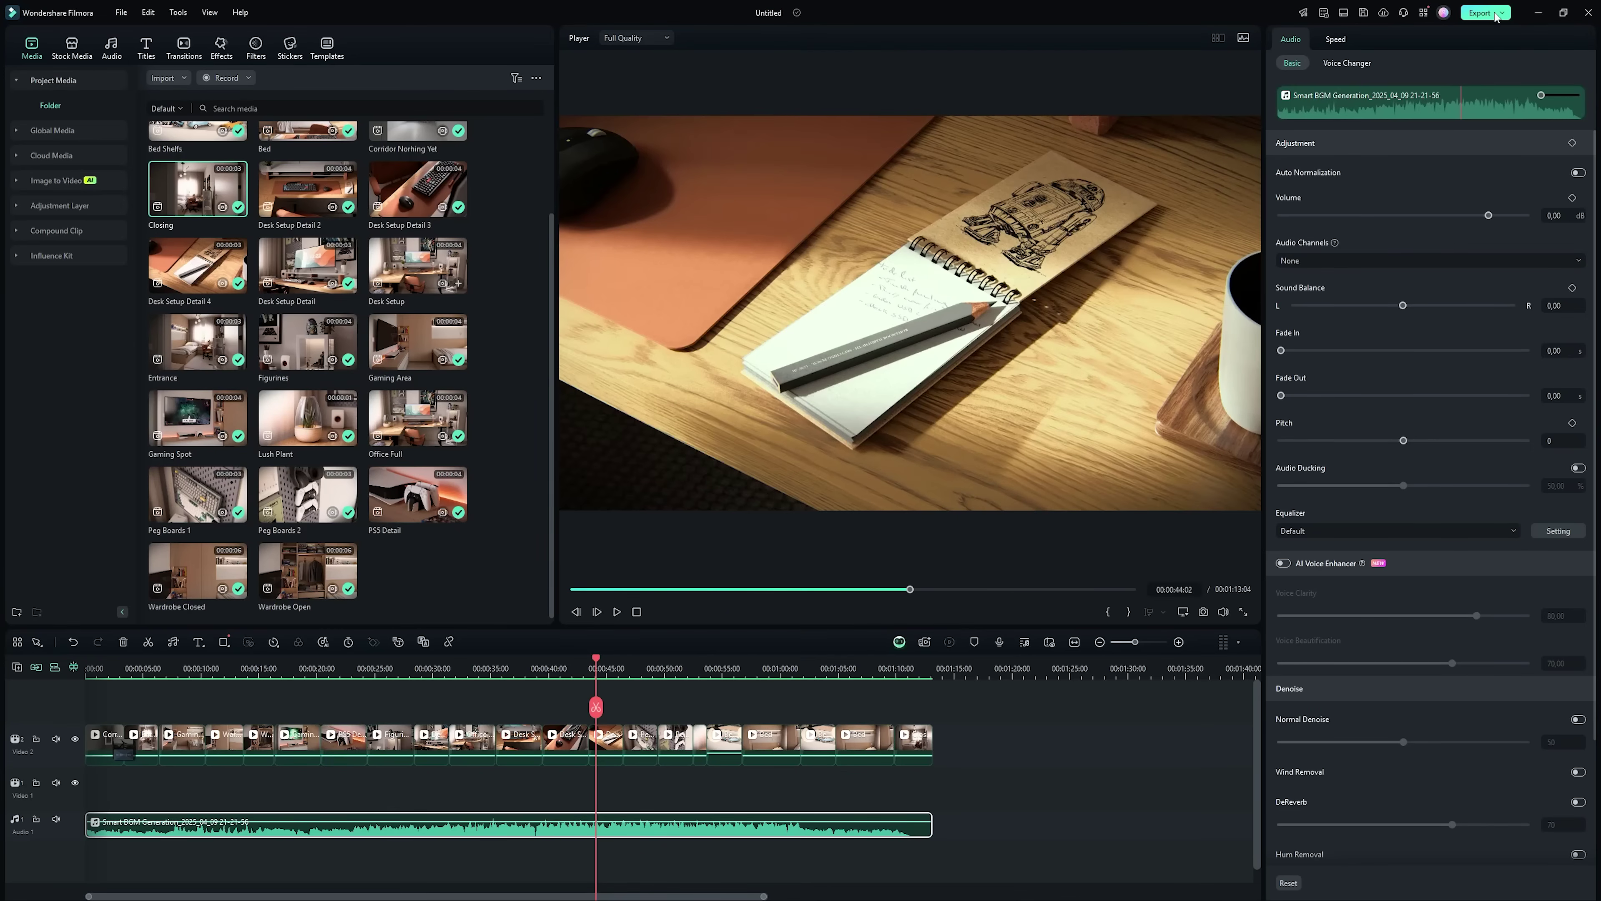
# - Browse the Social Media and DVD export tabs before returning to Local export
pyautogui.click(1482, 12)
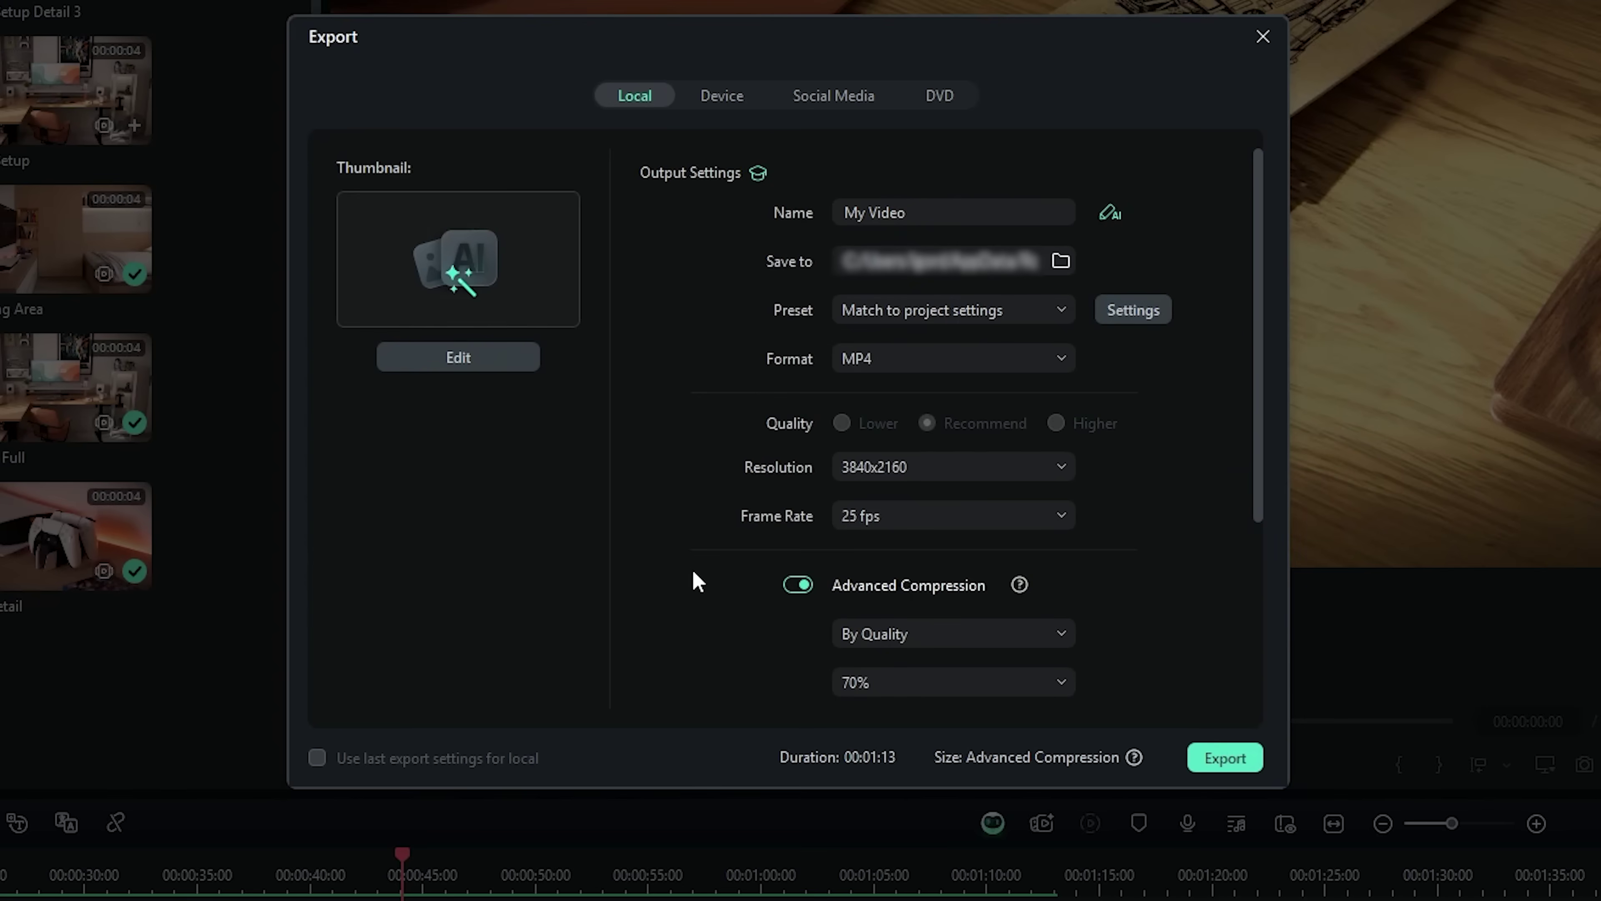
pyautogui.click(836, 96)
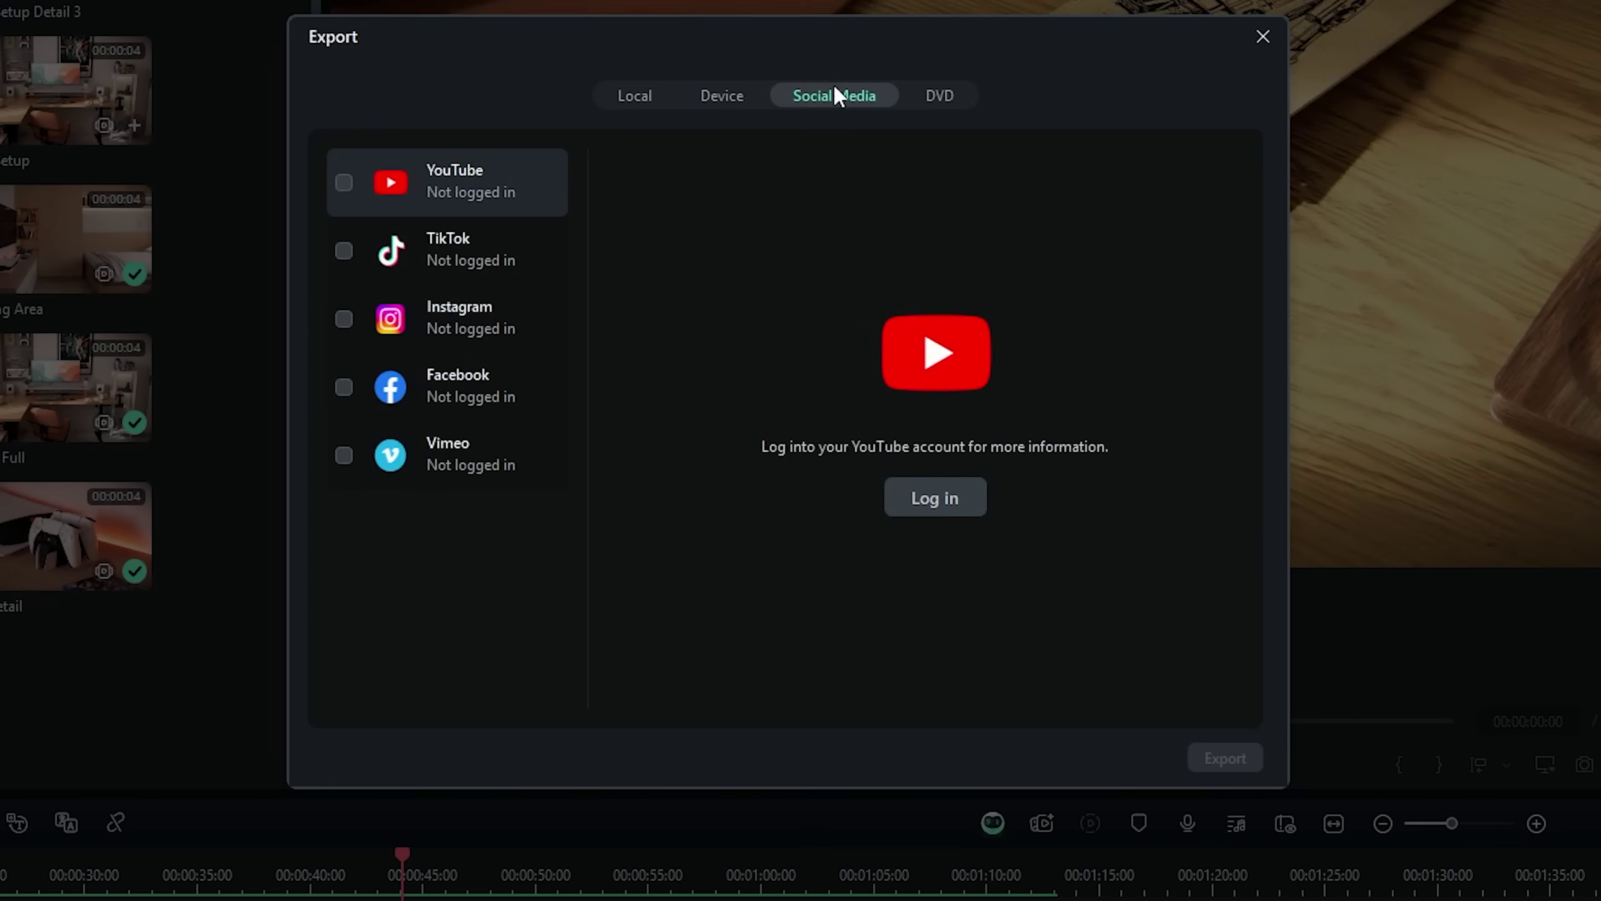
pyautogui.click(949, 98)
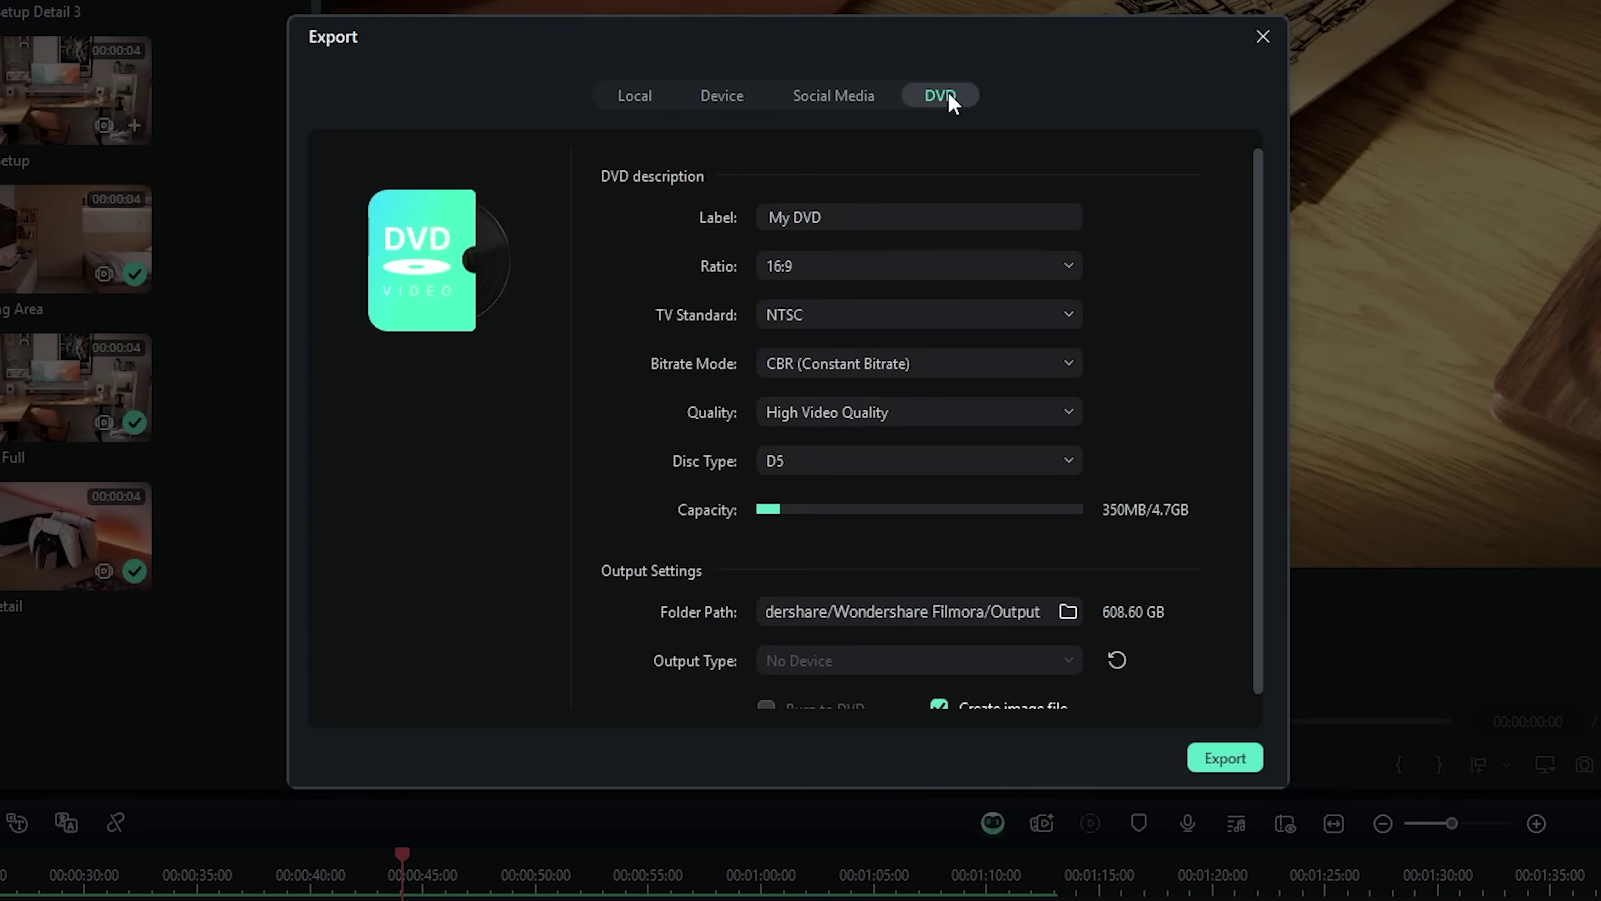
pyautogui.click(635, 101)
# - Keep MP4 format and 70% compression, and raise export quality to Higher
pyautogui.click(847, 359)
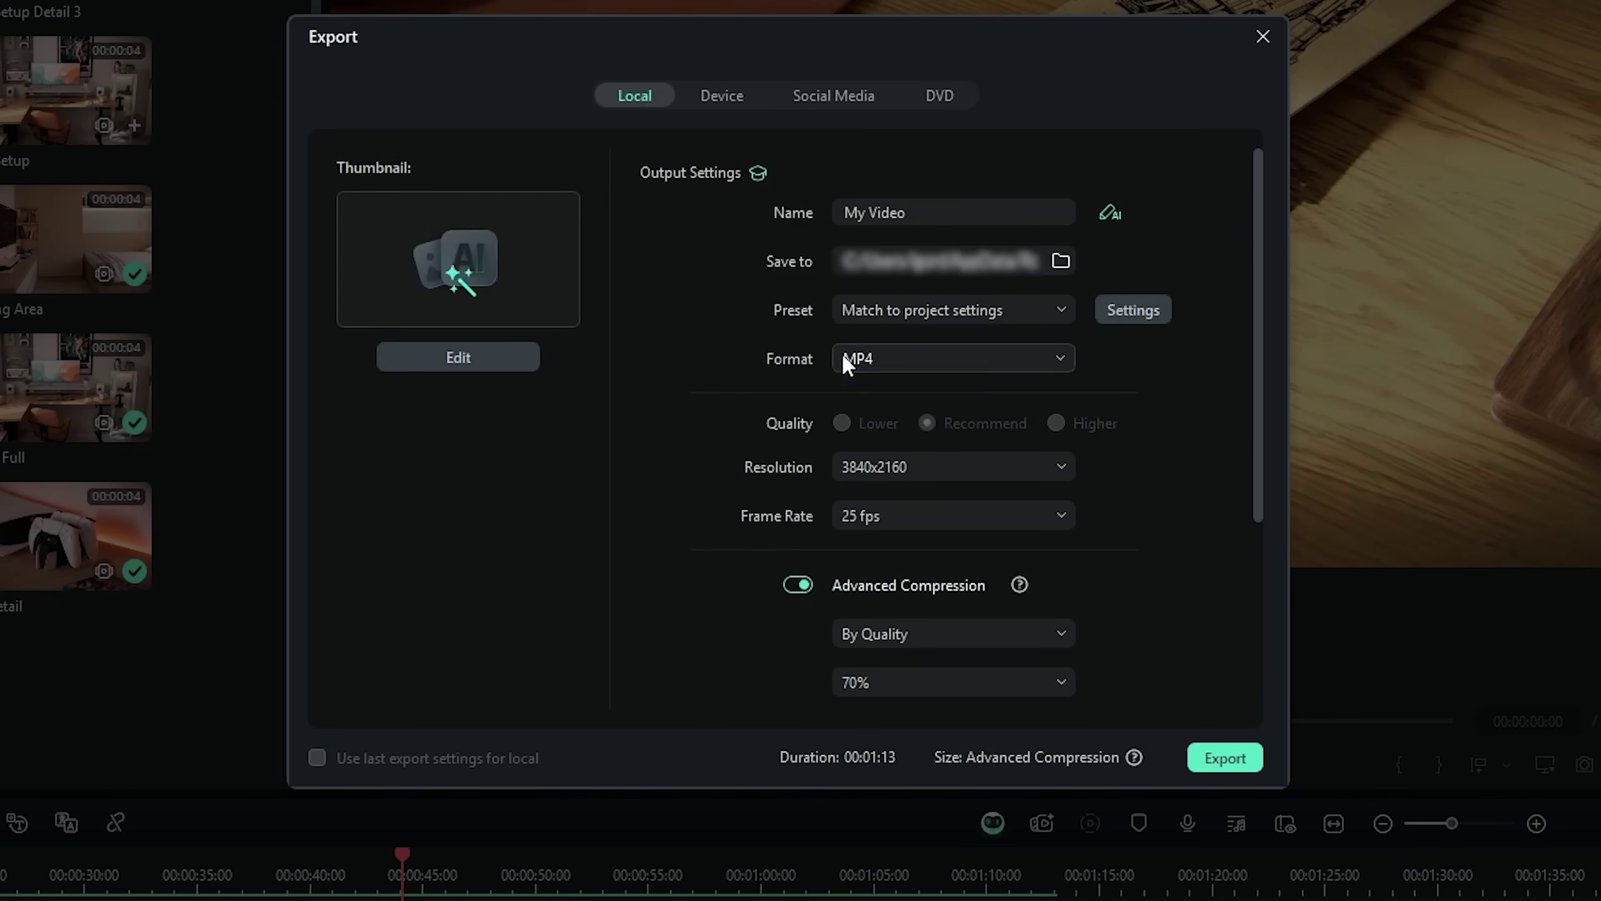
pyautogui.click(878, 406)
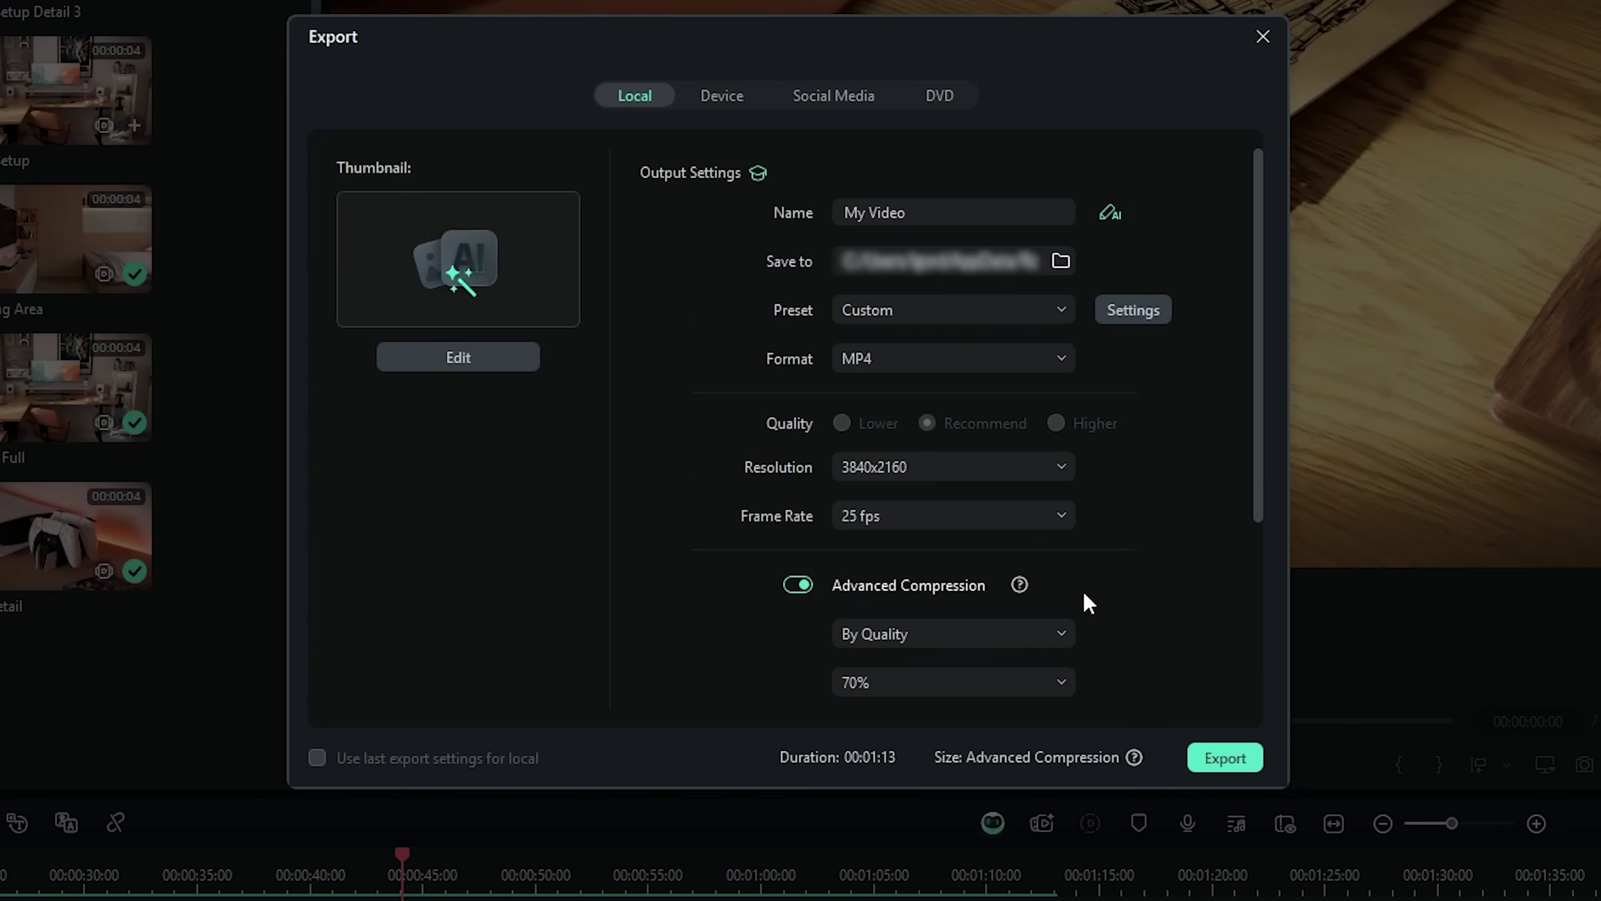
pyautogui.scroll(-1, 1088, 604)
pyautogui.click(940, 611)
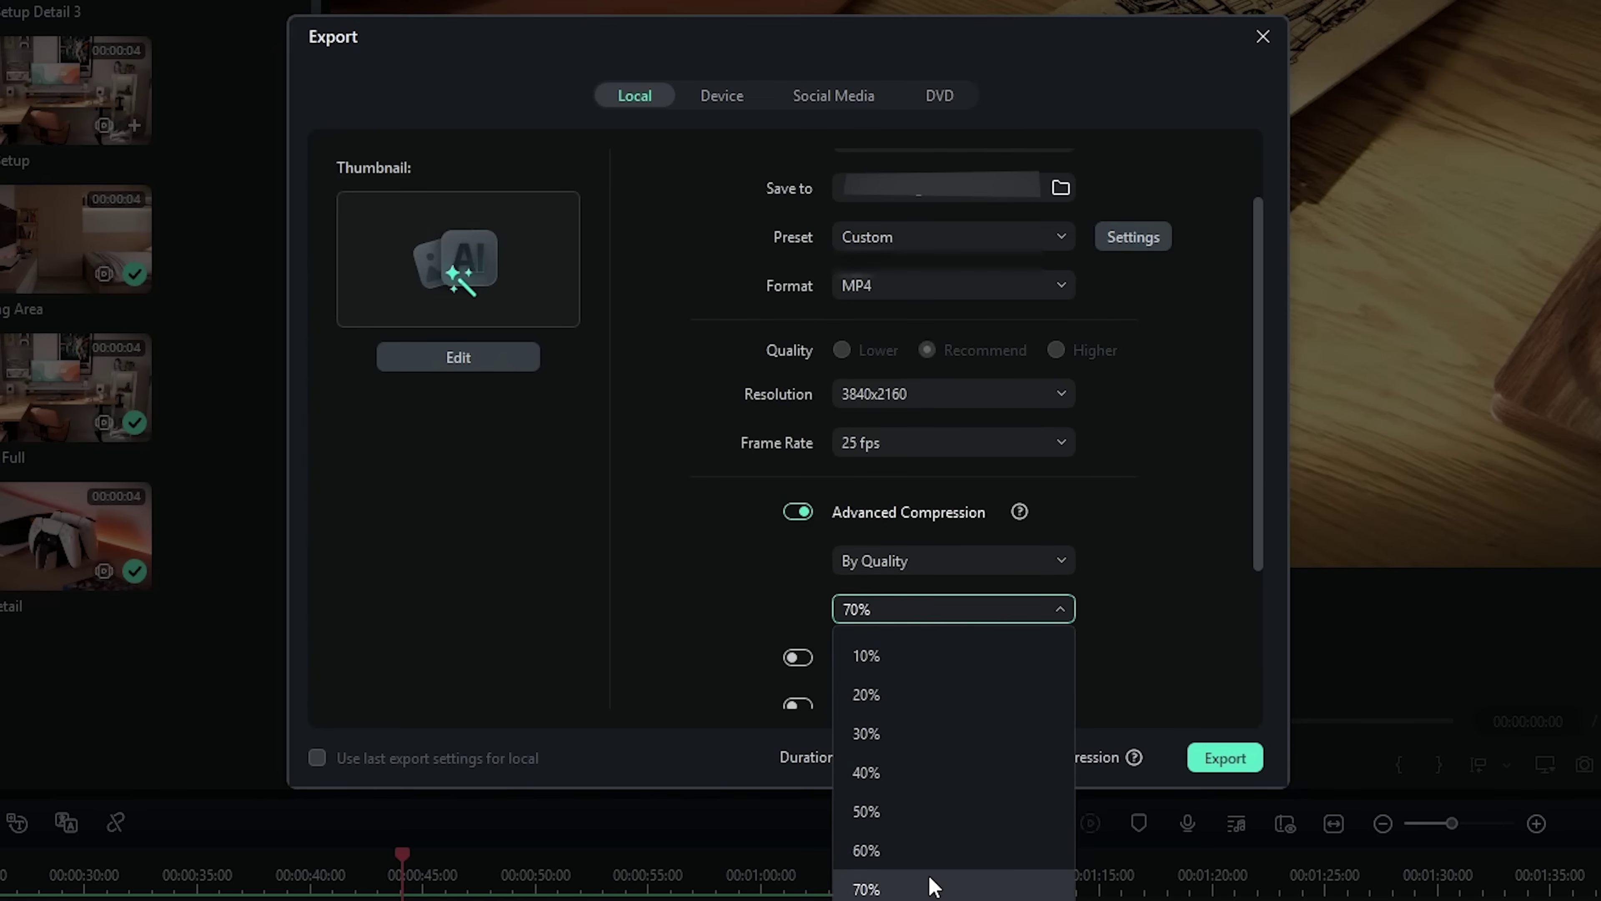
pyautogui.click(932, 886)
pyautogui.scroll(-2, 1109, 631)
pyautogui.scroll(-1, 1140, 576)
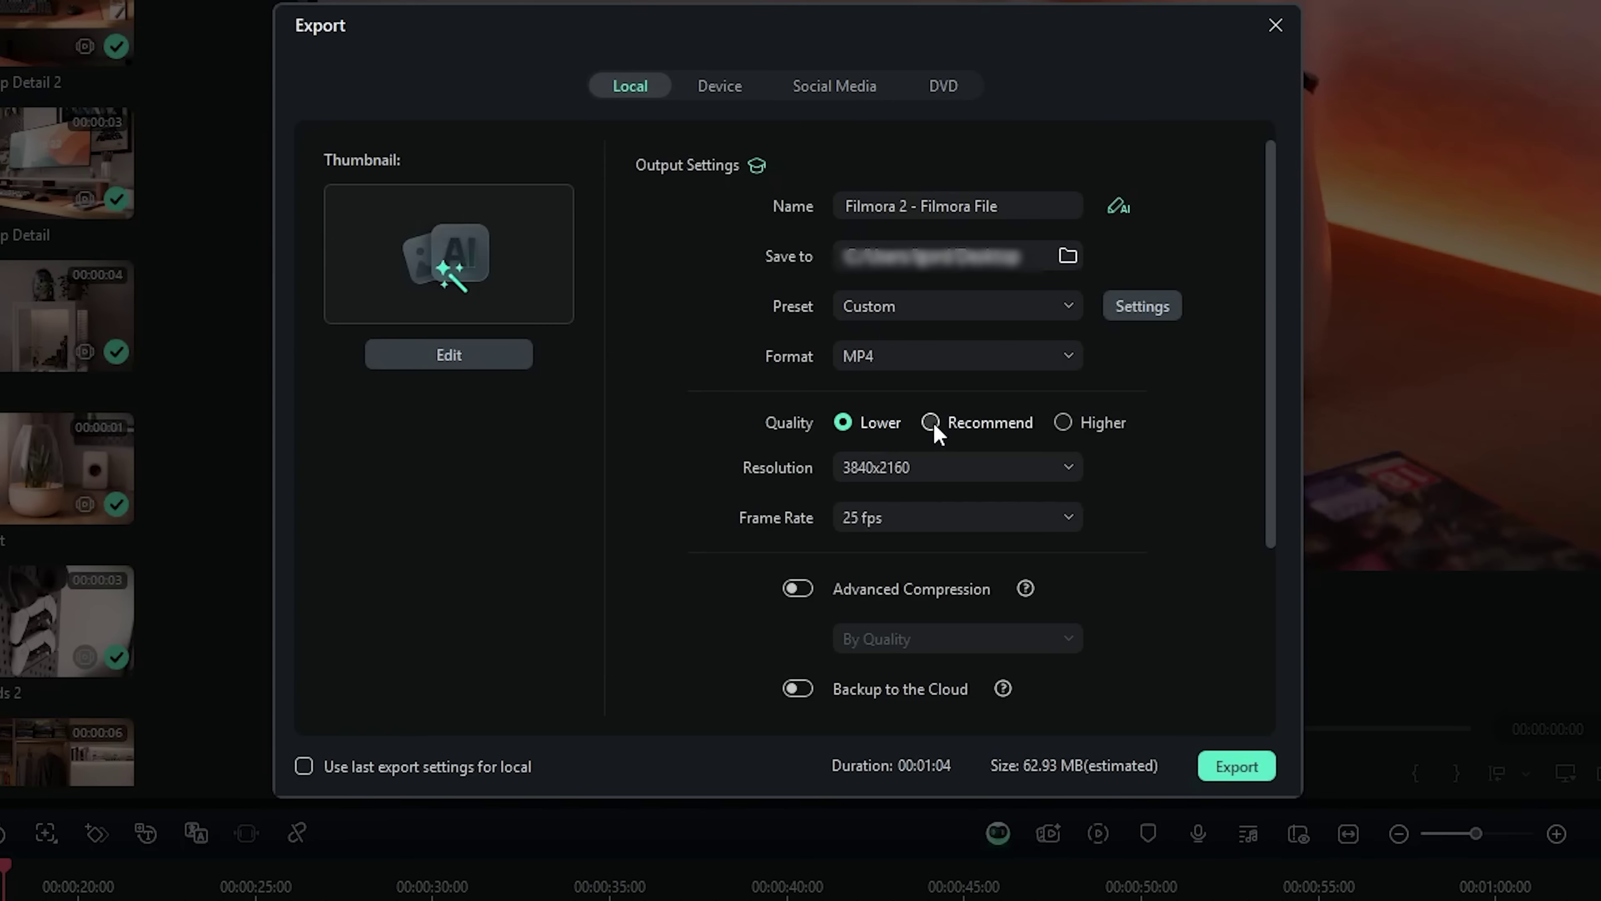
pyautogui.click(1064, 422)
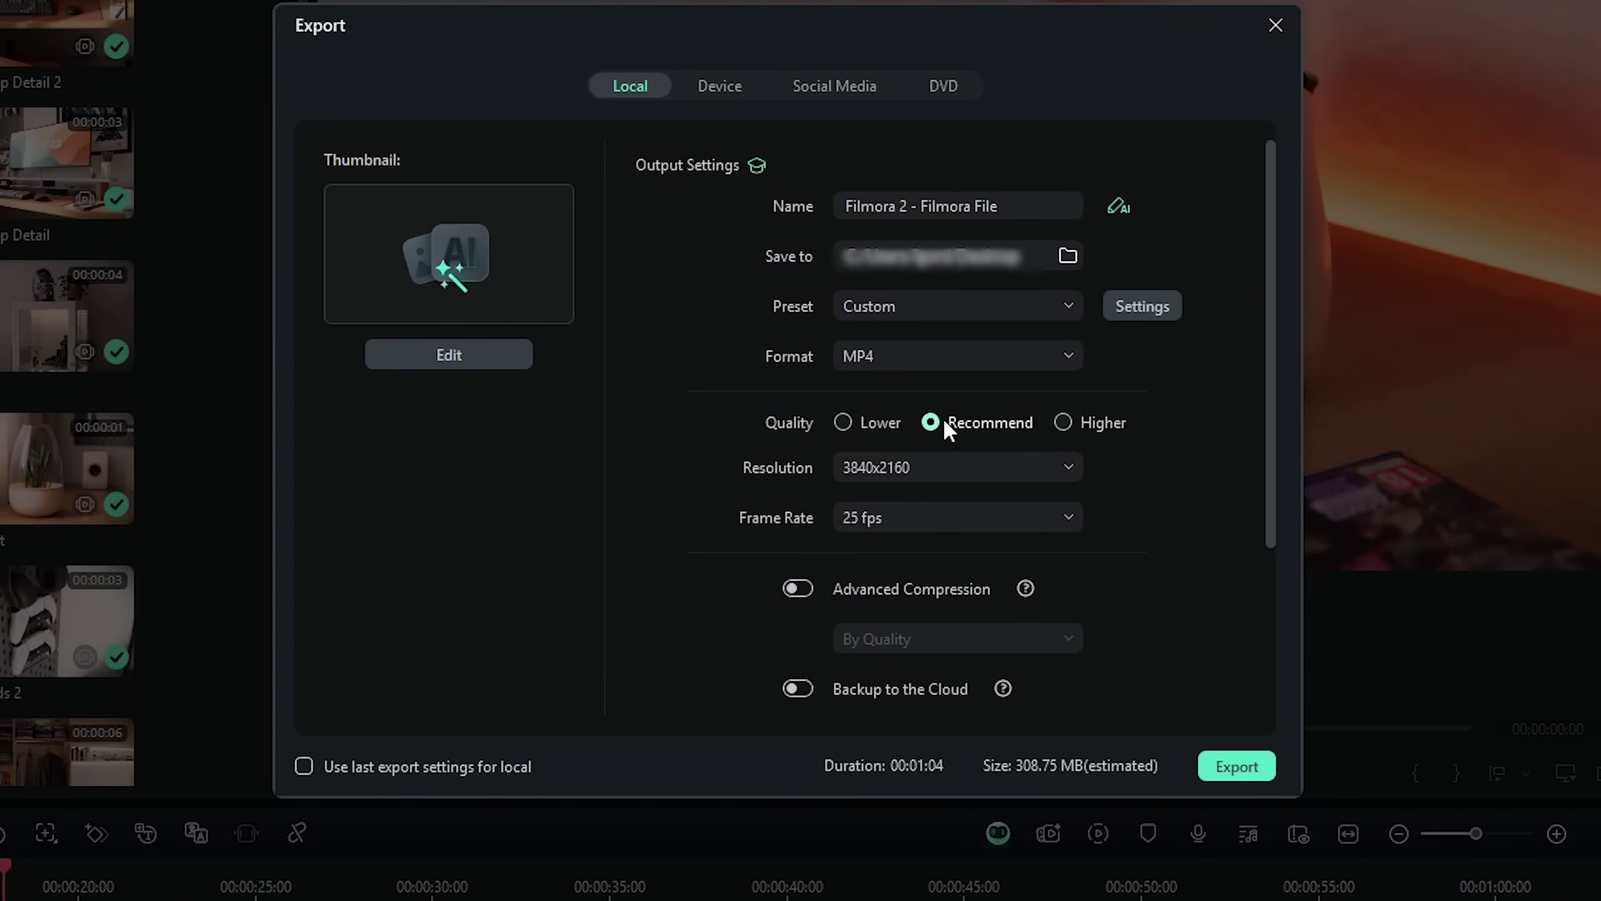